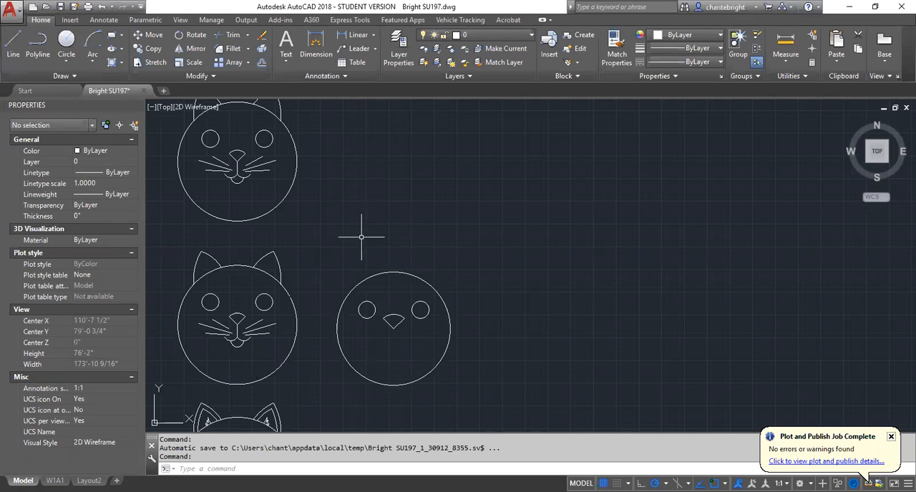
Draw a vertical line about 2'-8" long straight down from the bottom tip of the unfinished face's nose.
scroll(400, 336, "up", 4)
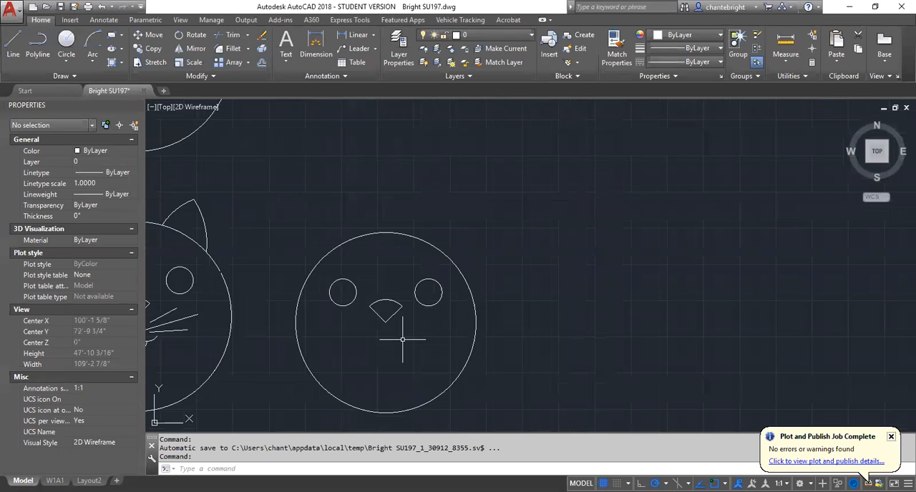
left_click(13, 44)
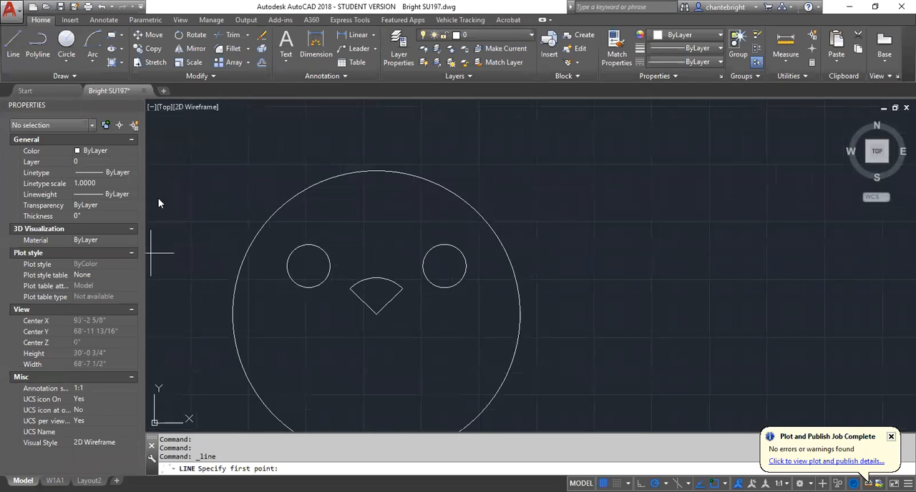
left_click(376, 314)
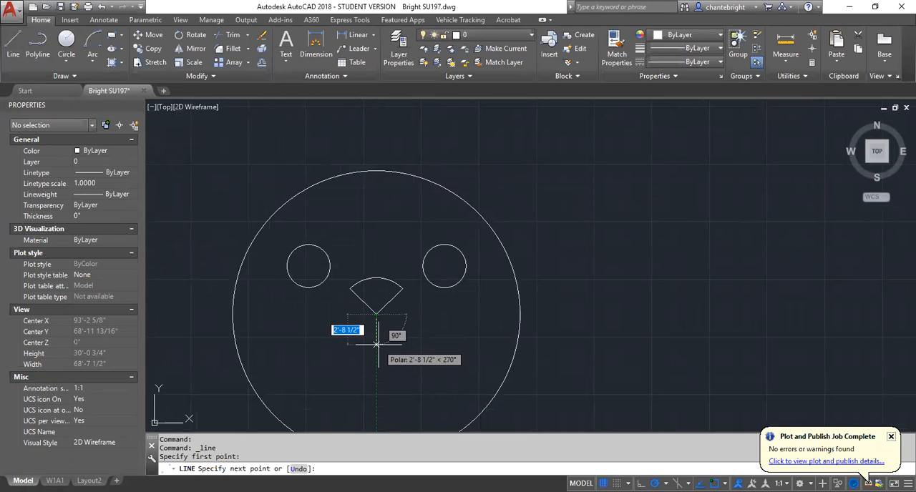
left_click(376, 345)
scroll(462, 349, "down", 4)
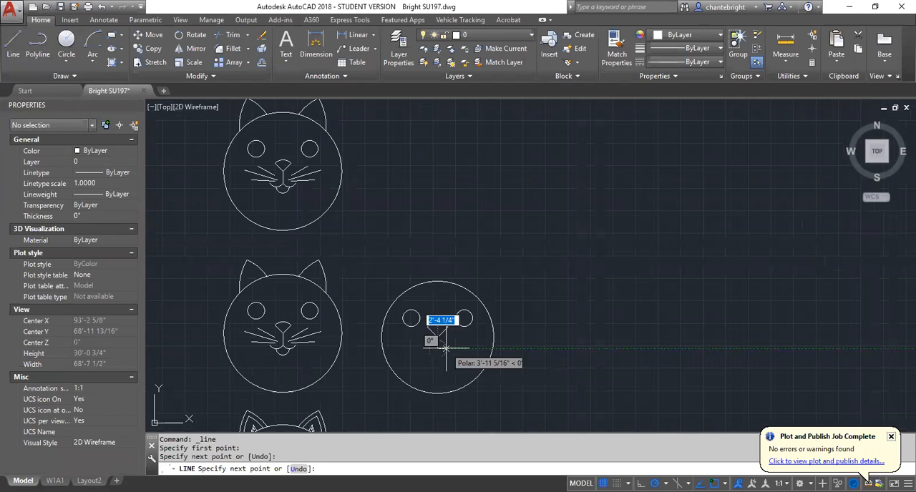
scroll(446, 349, "up", 2)
key("Escape")
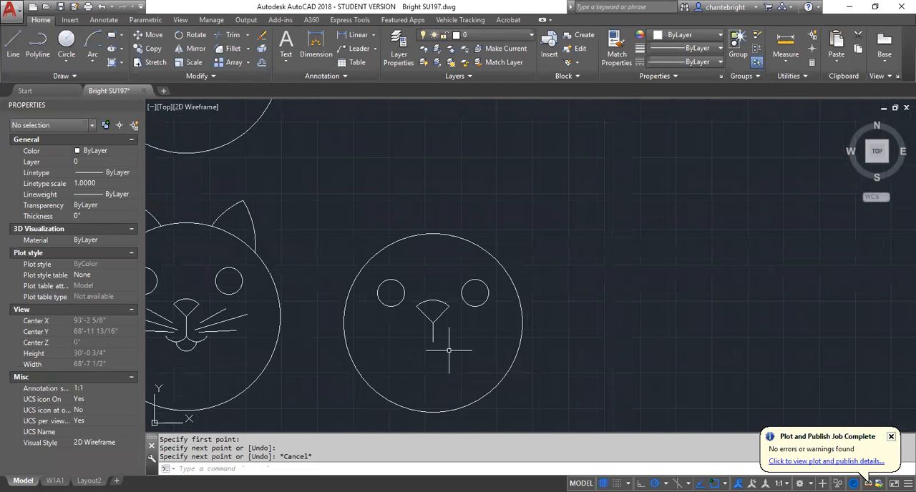
key("Escape")
Draw a Start, End, Angle arc from the nose line's lower end to a point about 2'-10" to its right, with a 90° included angle.
scroll(207, 318, "up", 2)
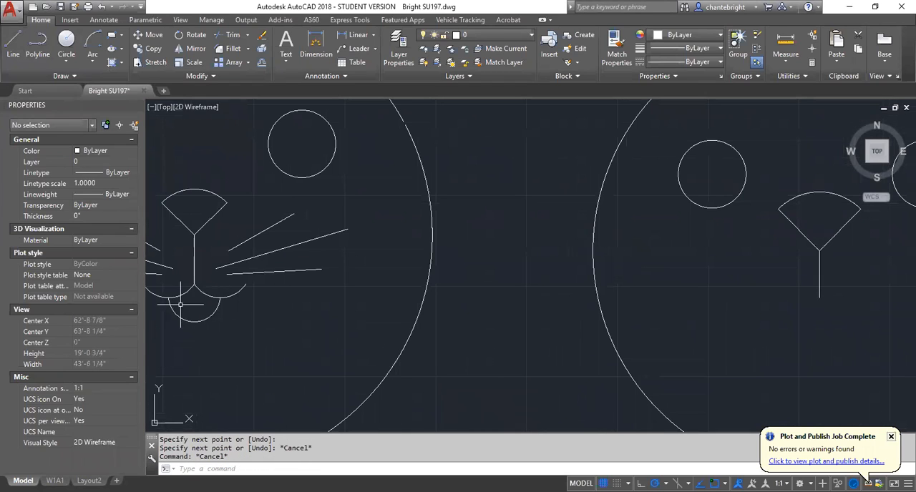
scroll(239, 310, "down", 2)
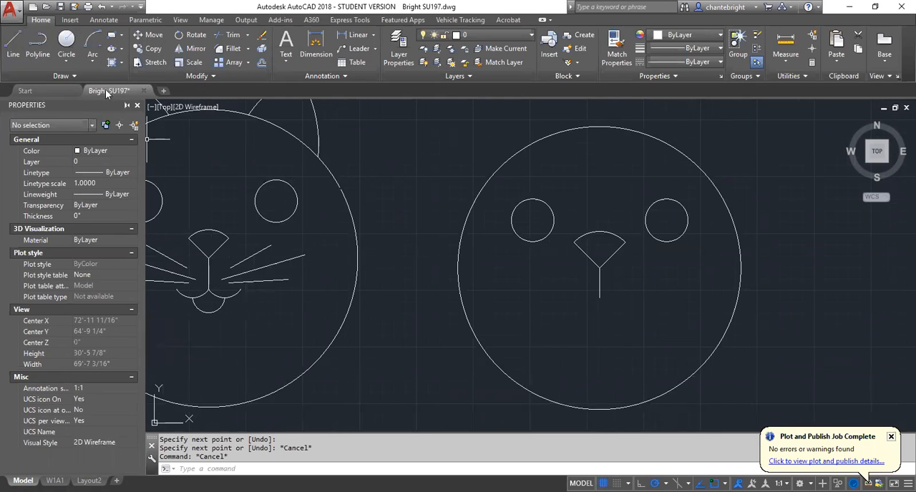
left_click(92, 64)
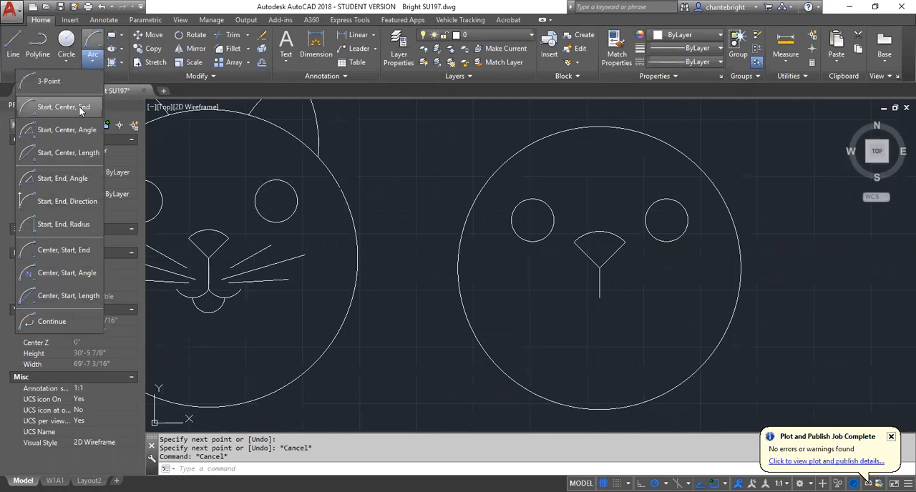
left_click(58, 178)
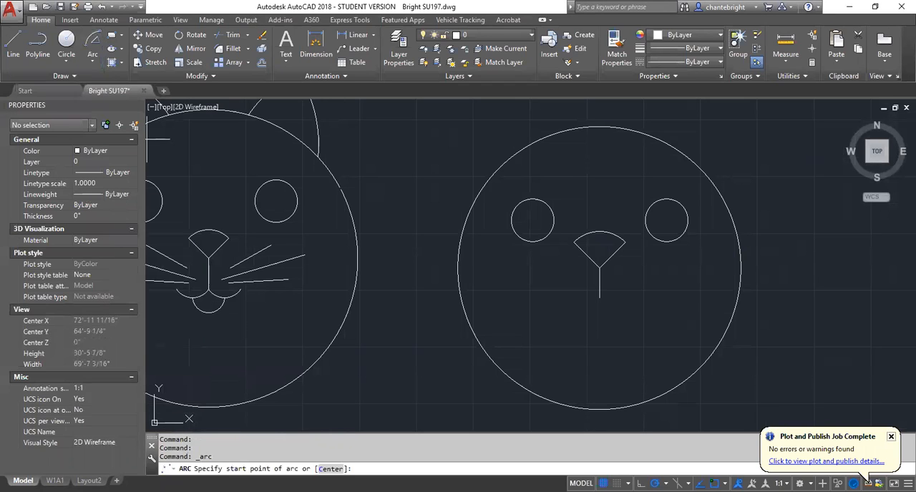
left_click(600, 297)
scroll(623, 297, "up", 2)
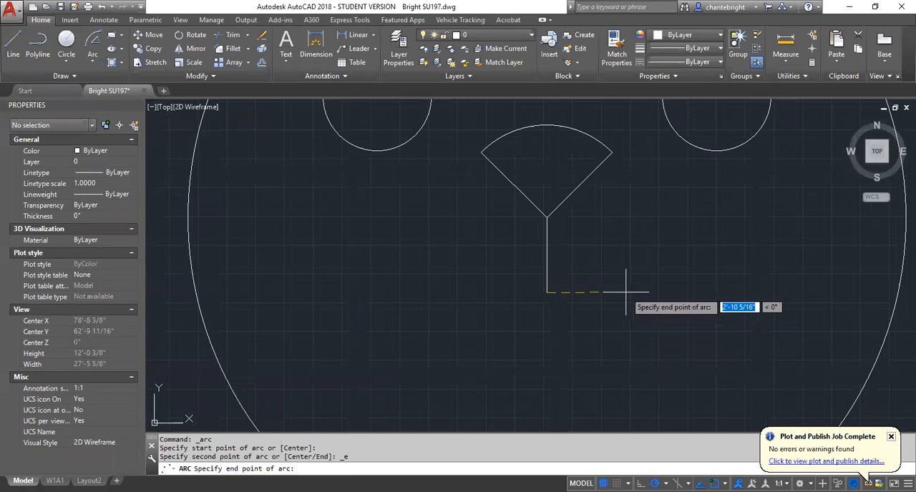
left_click(622, 292)
scroll(573, 336, "down", 2)
scroll(551, 343, "down", 1)
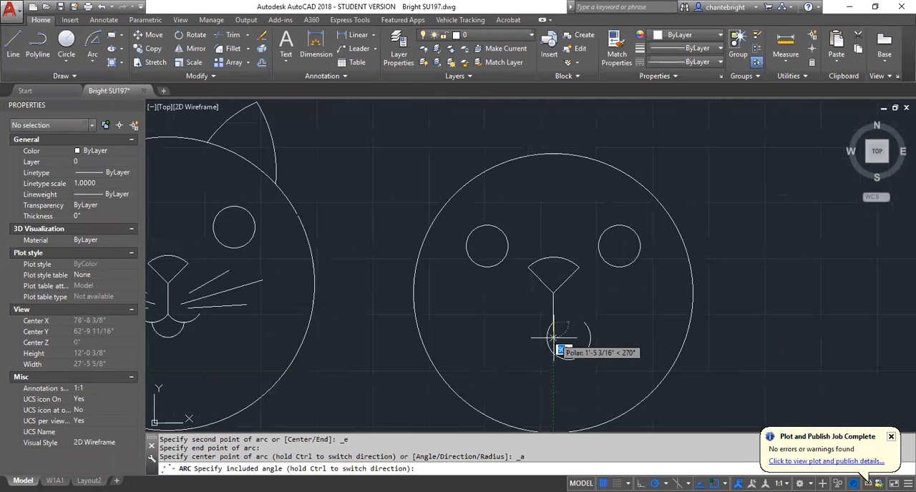
scroll(538, 329, "up", 1)
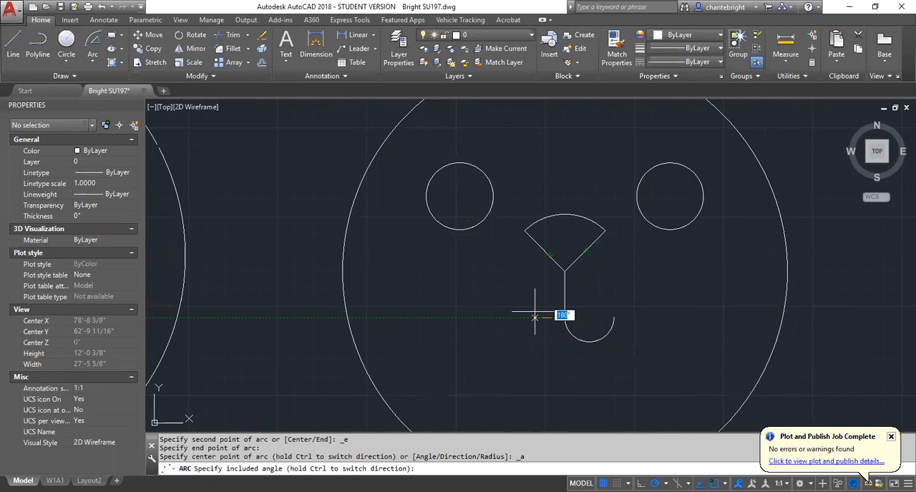
scroll(566, 283, "up", 4)
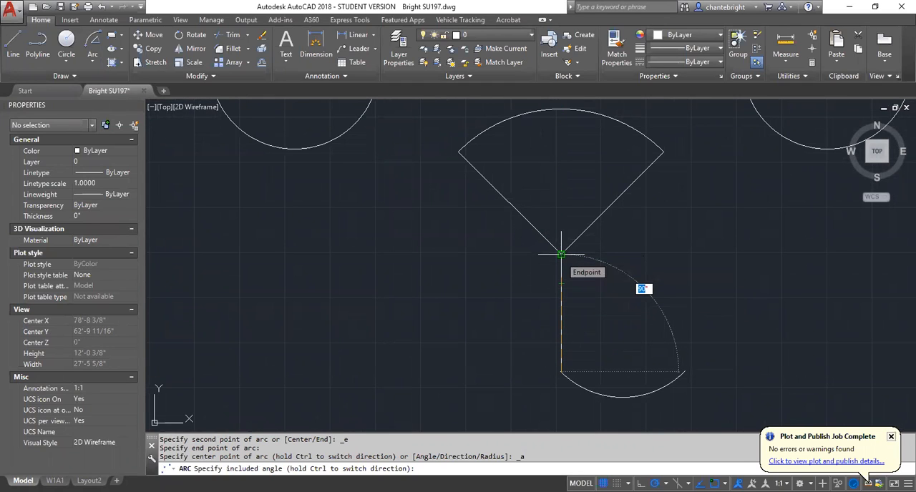
left_click(561, 254)
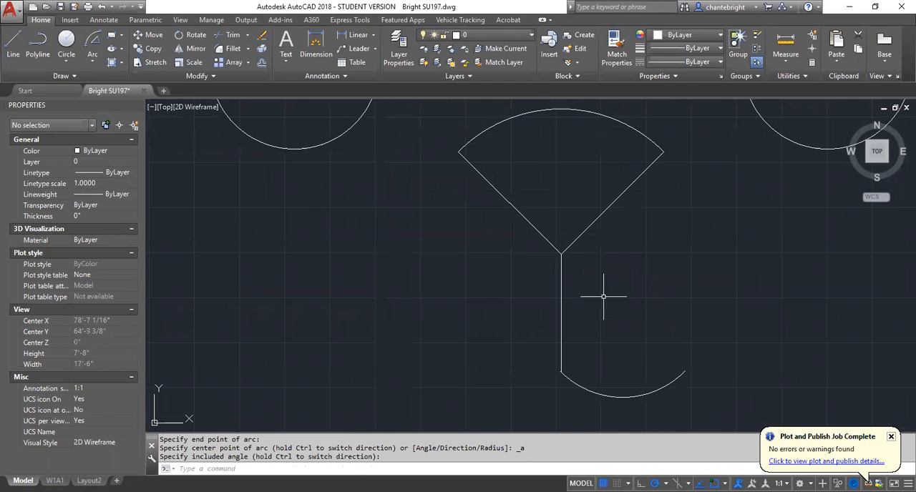
Mirror the mouth arc about the vertical axis through the nose tip, keeping the source arc.
scroll(661, 272, "down", 3)
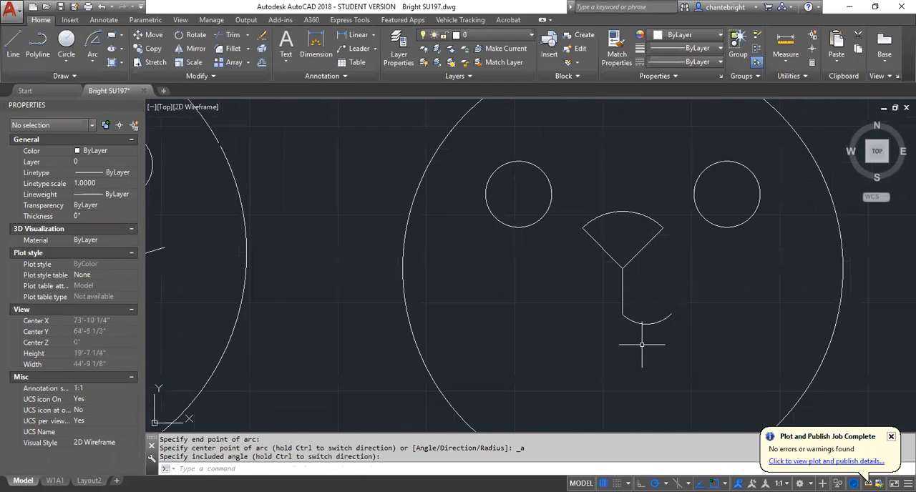
left_click(650, 322)
left_click(650, 322)
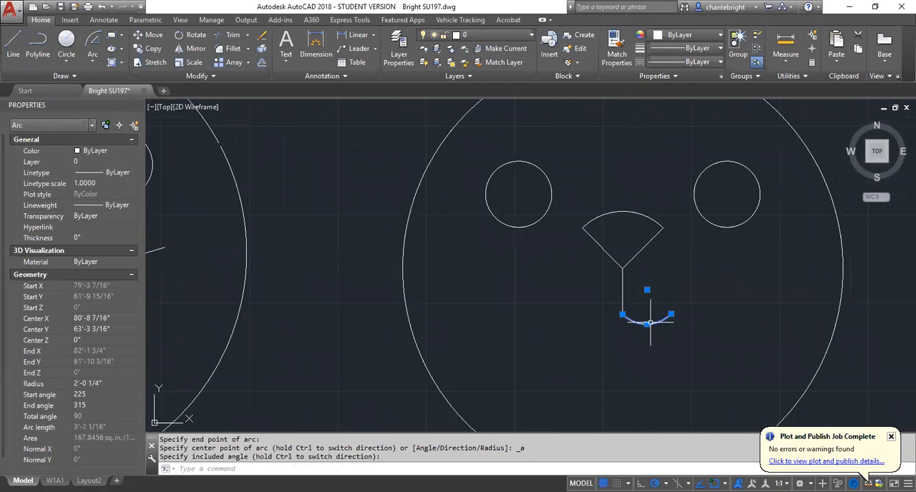
scroll(640, 365, "down", 2)
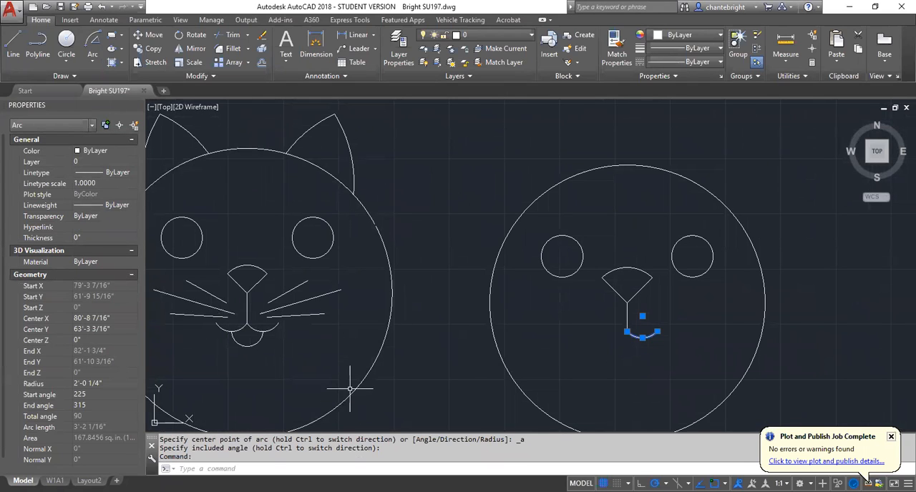
type("MI")
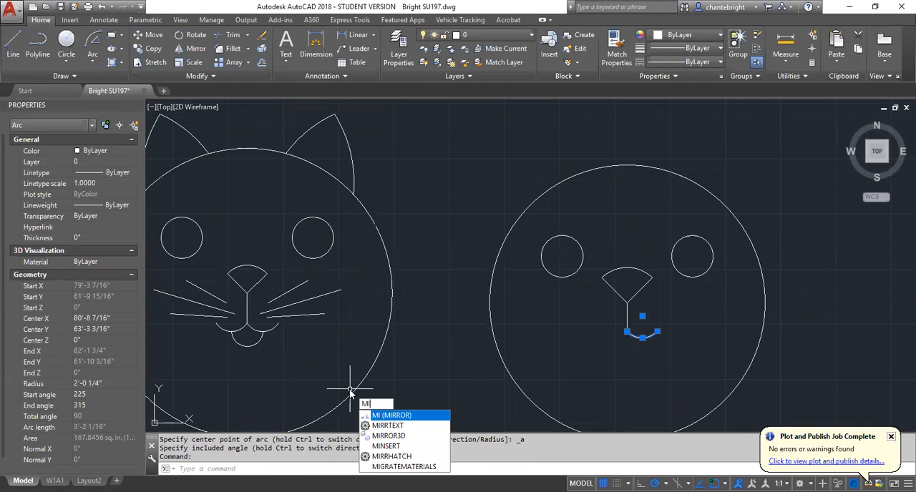
key("Return")
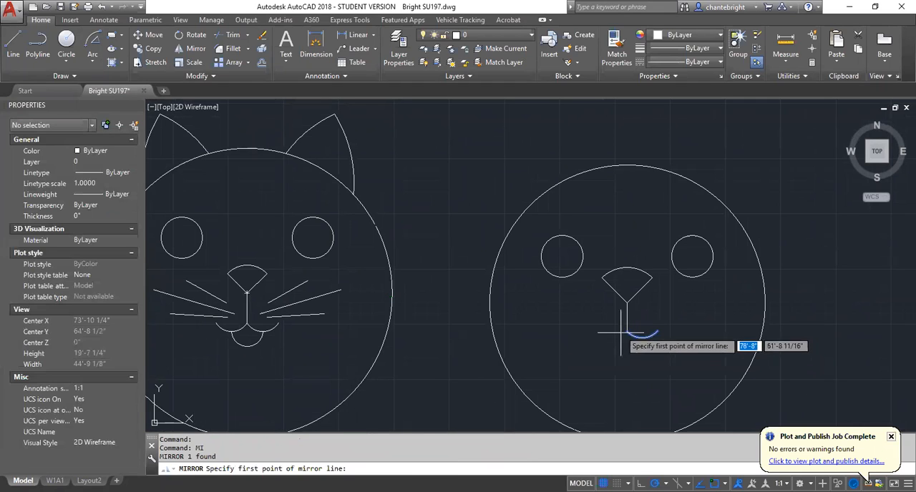
left_click(627, 302)
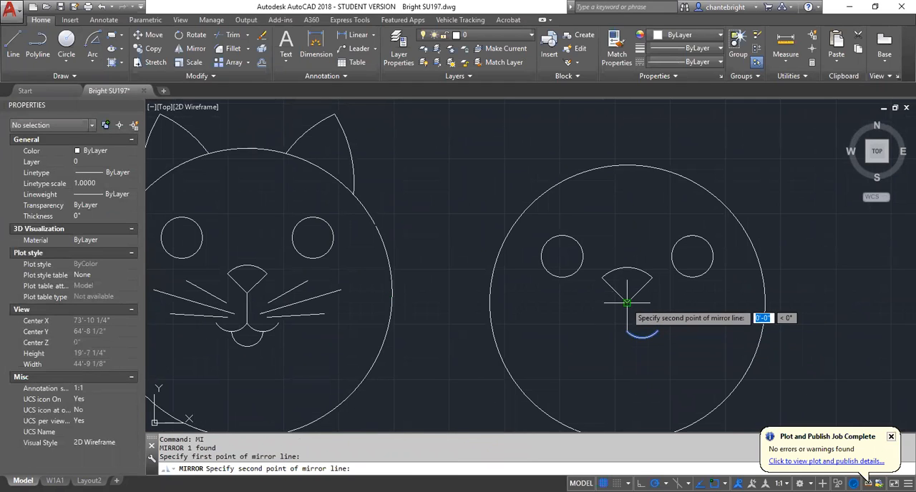
left_click(628, 201)
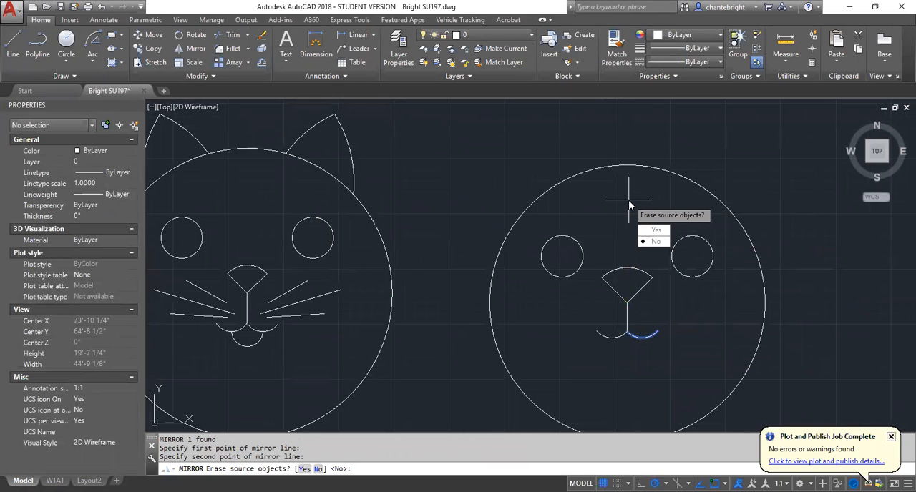
key("Return")
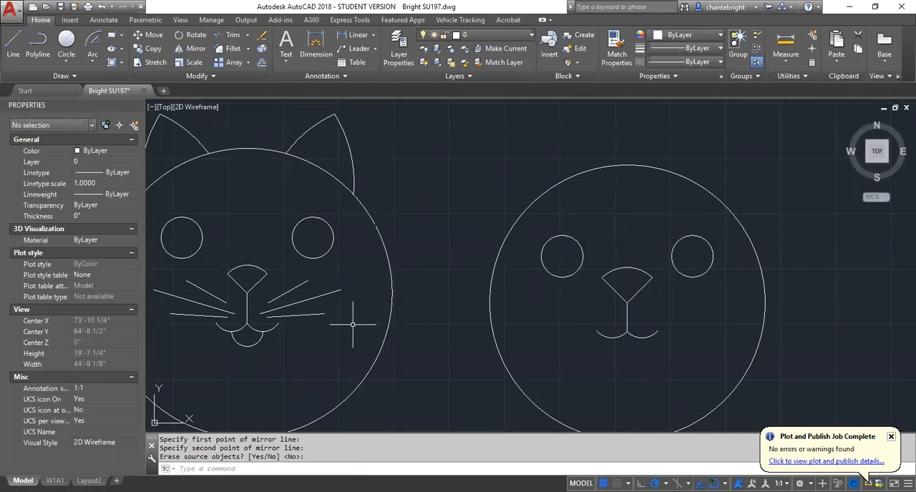
Draw a 3-point arc between the lowest points of both mouth arcs, passing about 1'-2" below the nose line's lower end.
scroll(595, 358, "down", 3)
scroll(640, 351, "up", 5)
scroll(574, 350, "down", 3)
scroll(312, 333, "up", 4)
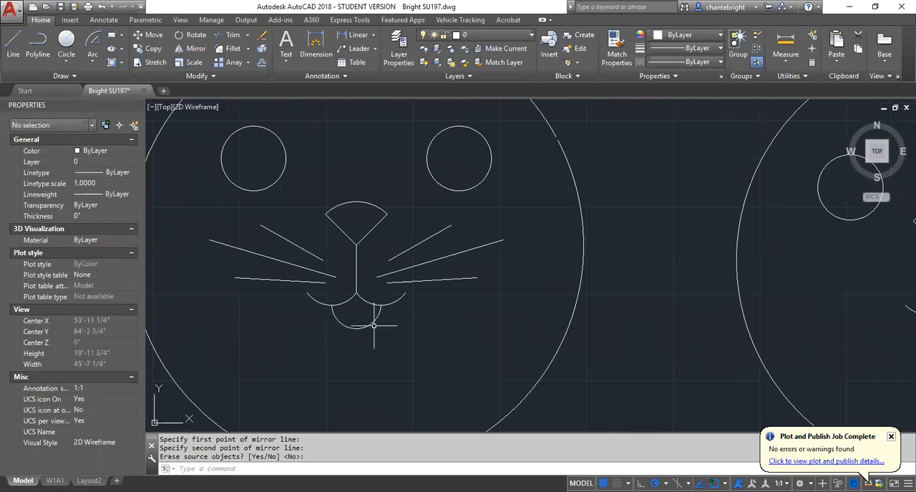
scroll(317, 333, "down", 2)
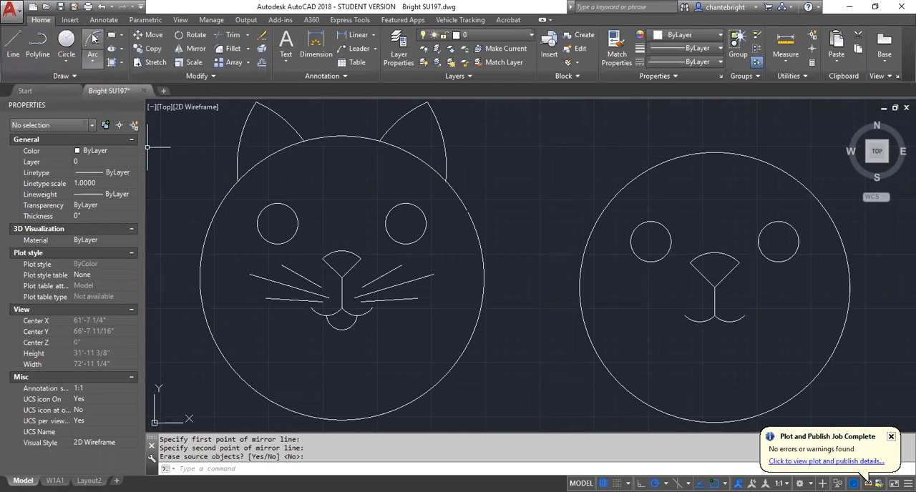
left_click(92, 60)
left_click(55, 83)
scroll(774, 346, "up", 5)
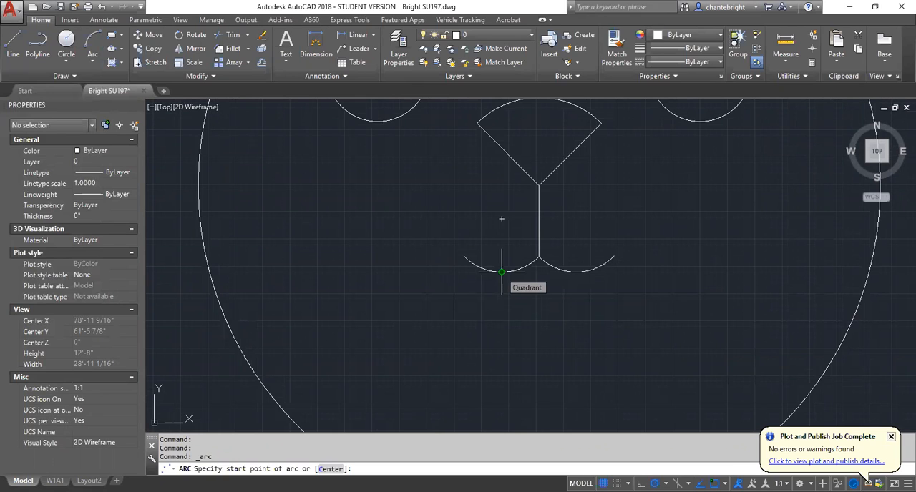
left_click(501, 272)
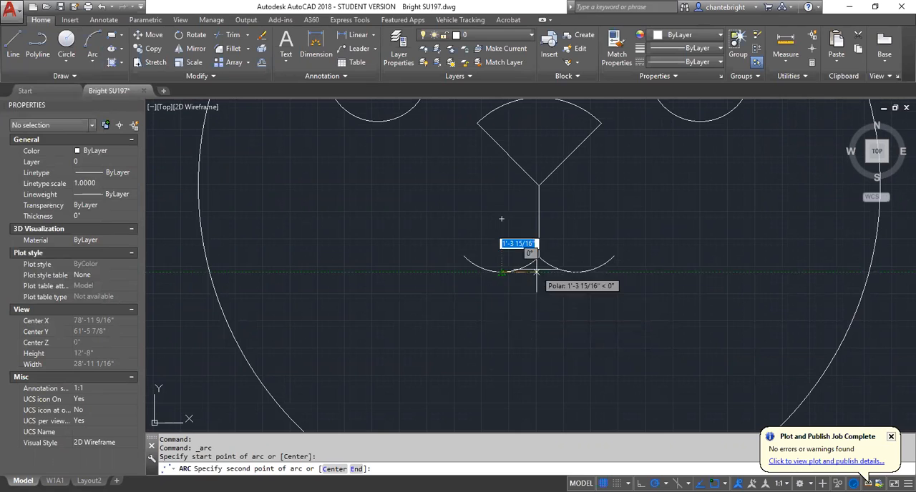
scroll(539, 257, "up", 3)
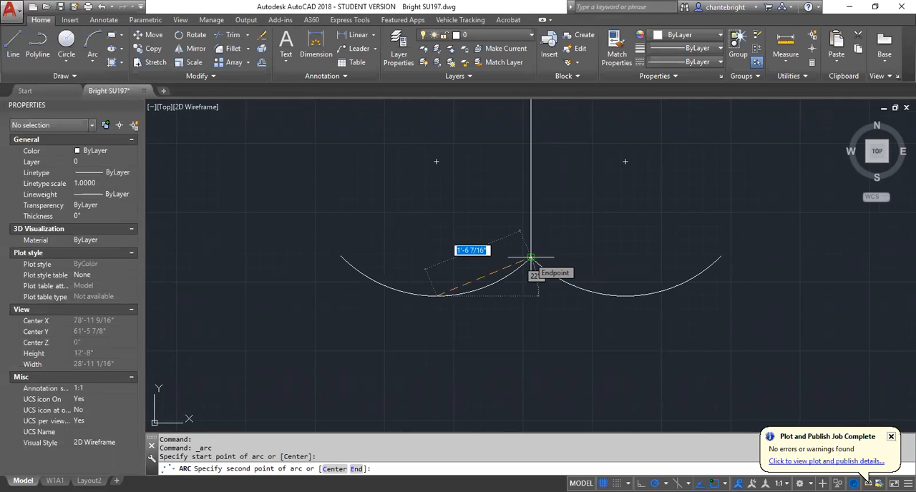
left_click(531, 334)
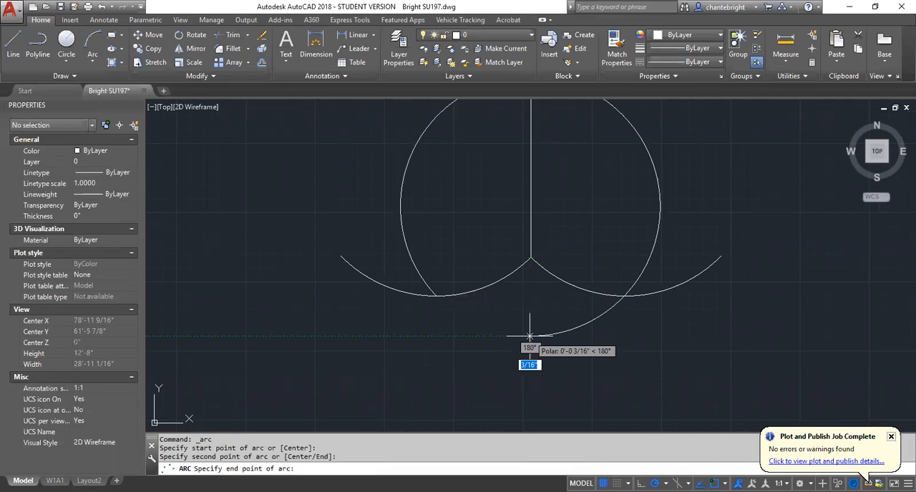
left_click(625, 295)
scroll(633, 344, "down", 6)
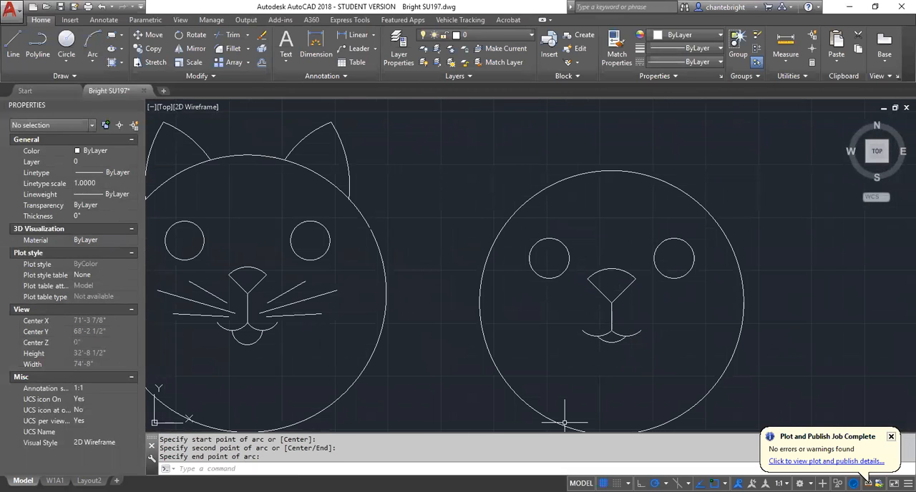
Stretch the midpoint of the lower mouth arc about 7" straight down to deepen it, and clear the selection.
left_click(610, 340)
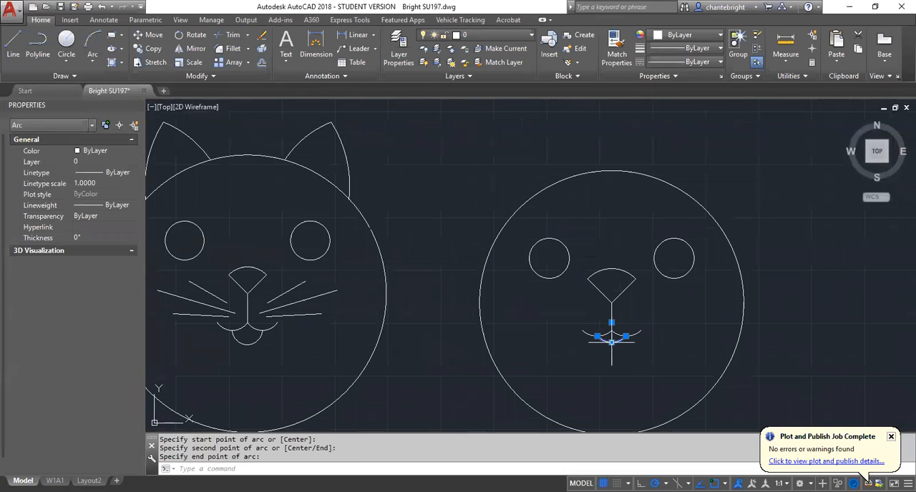
scroll(615, 340, "up", 2)
left_click(610, 343)
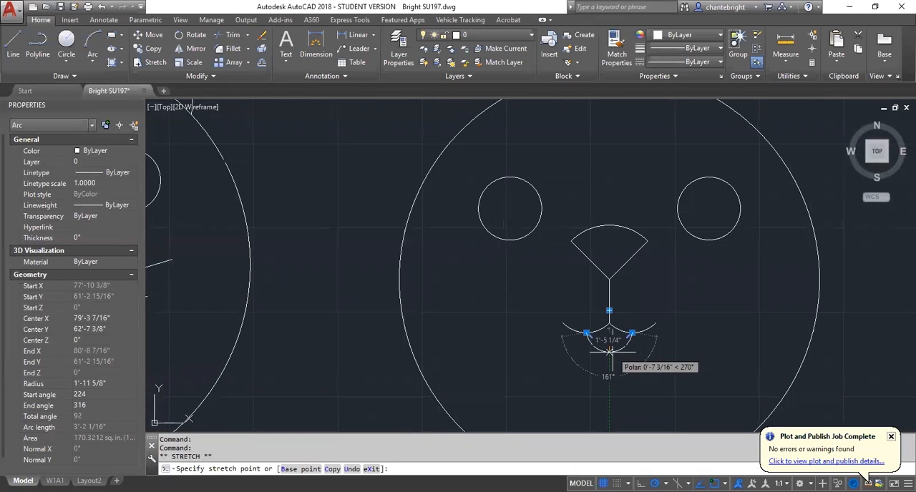
left_click(612, 352)
scroll(609, 345, "up", 3)
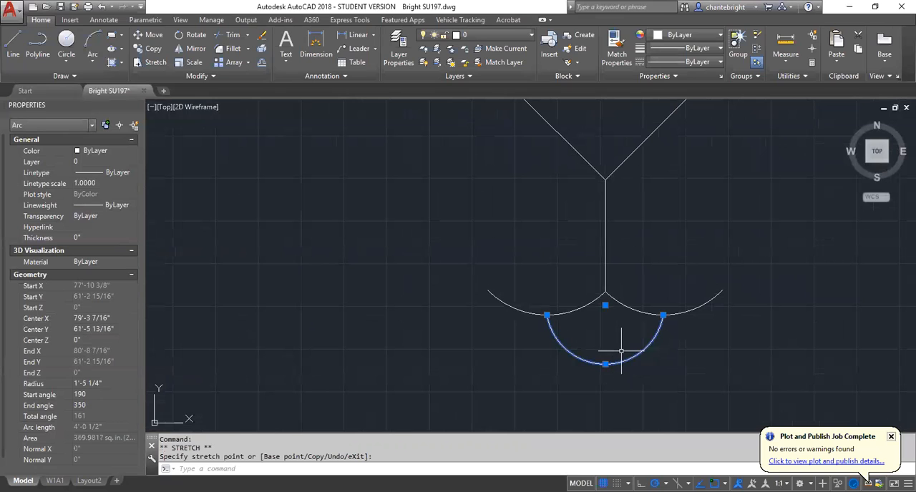
scroll(612, 315, "down", 4)
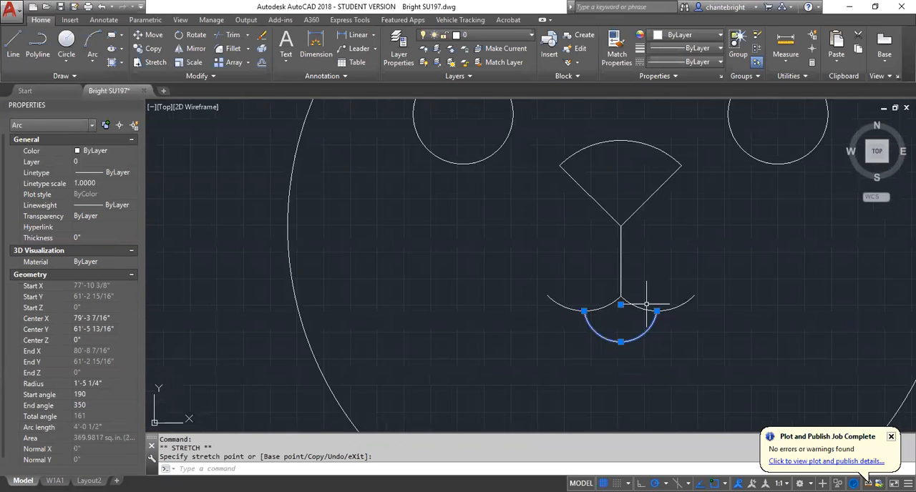
scroll(643, 301, "up", 2)
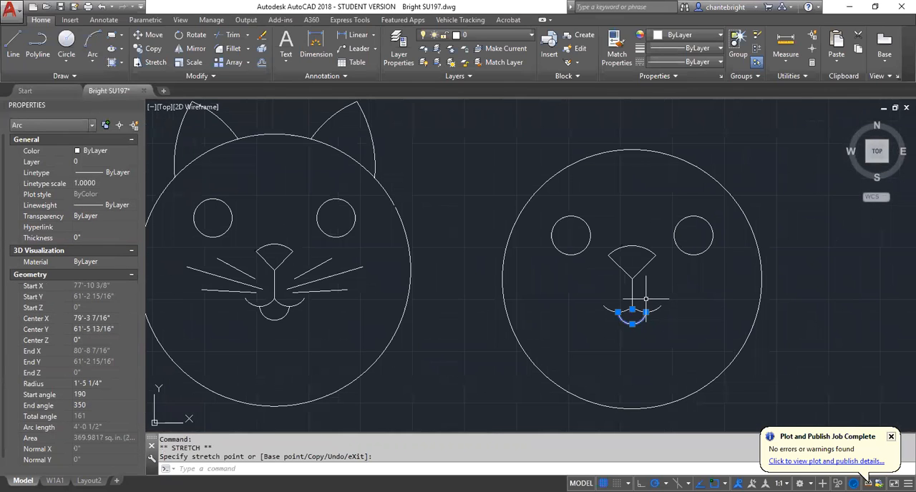
key("Escape")
key("Escape")
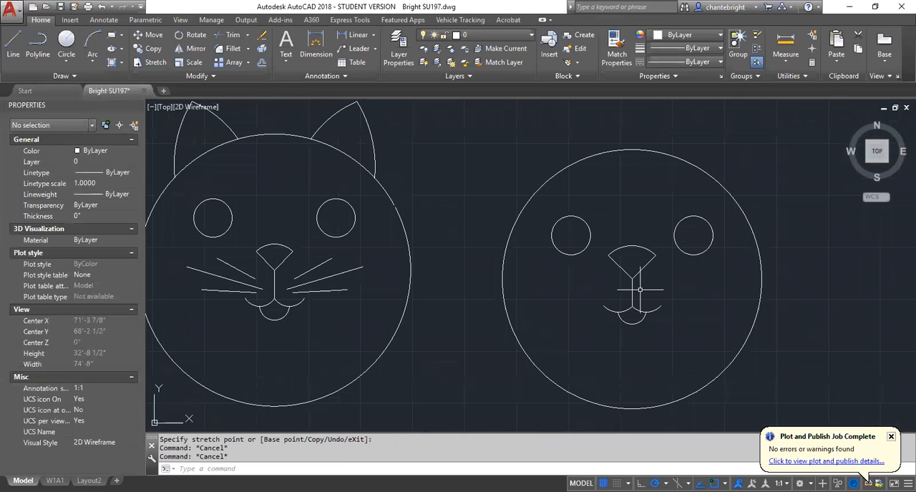
Draw a long whisker line on the second face, starting just right of the nose line and rising outward at about 22°.
left_click(11, 44)
scroll(691, 290, "up", 4)
scroll(647, 290, "up", 5)
scroll(501, 257, "down", 3)
scroll(505, 283, "up", 4)
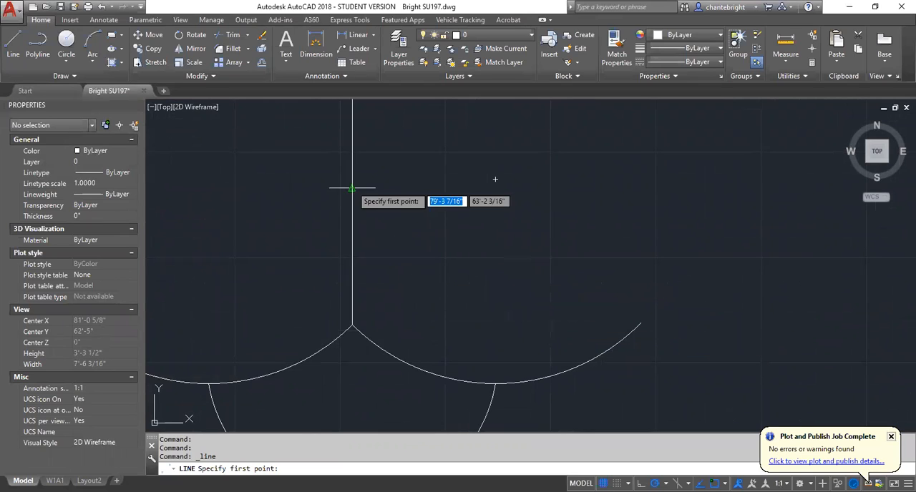
left_click(463, 254)
scroll(462, 259, "down", 2)
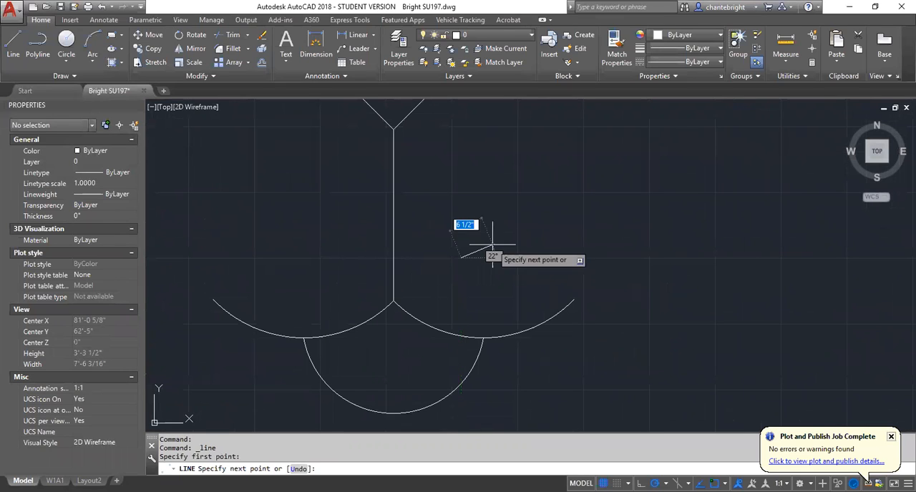
left_click(740, 143)
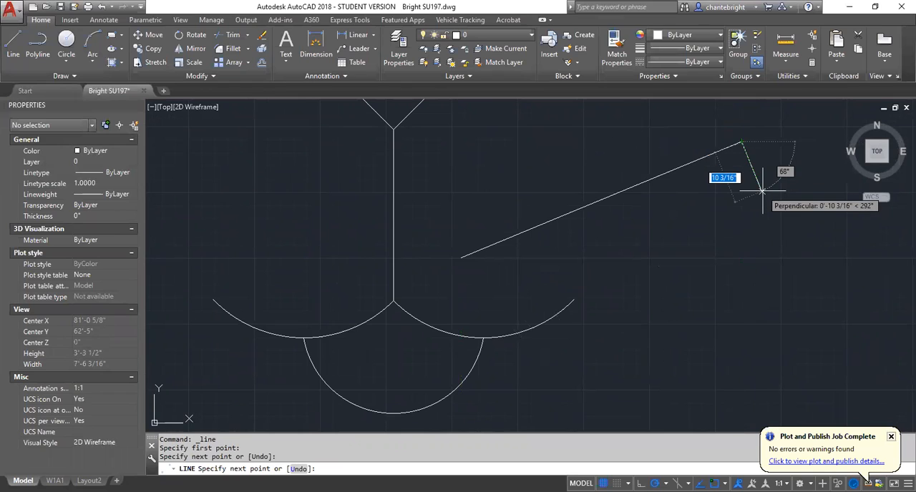
key("Escape")
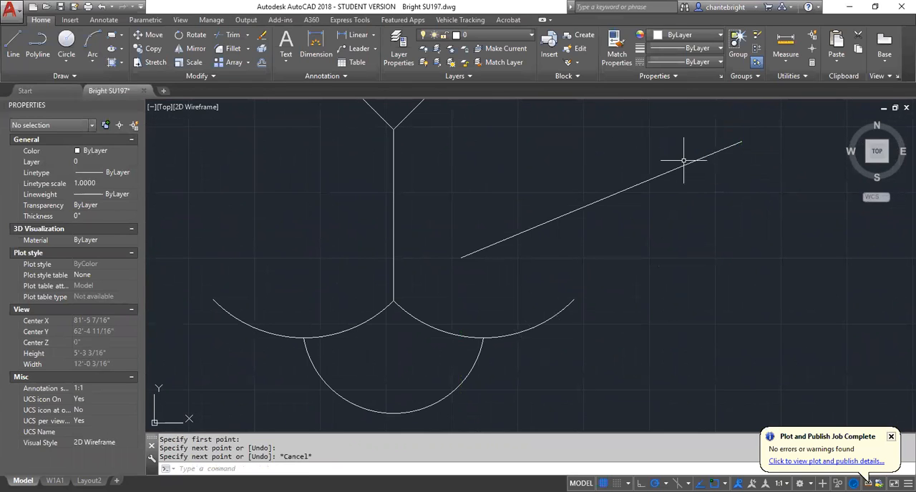
Draw a shorter, steeper whisker line above the first one, rising outward to the right of the nose line.
type("L")
key("Return")
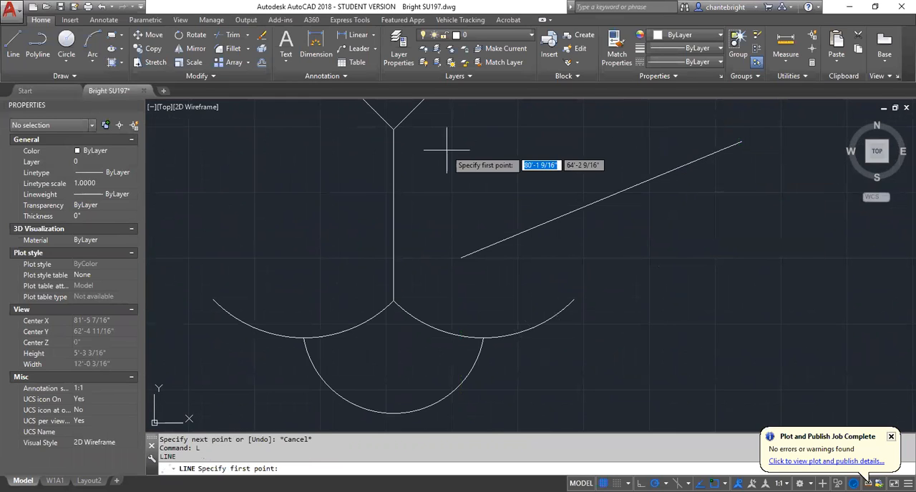
left_click(470, 197)
scroll(557, 220, "down", 2)
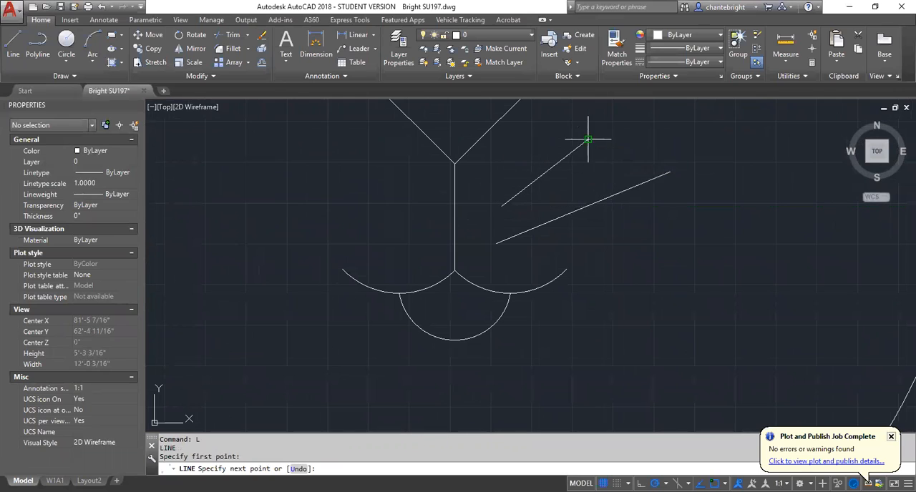
left_click(589, 141)
right_click(637, 168)
left_click(650, 173)
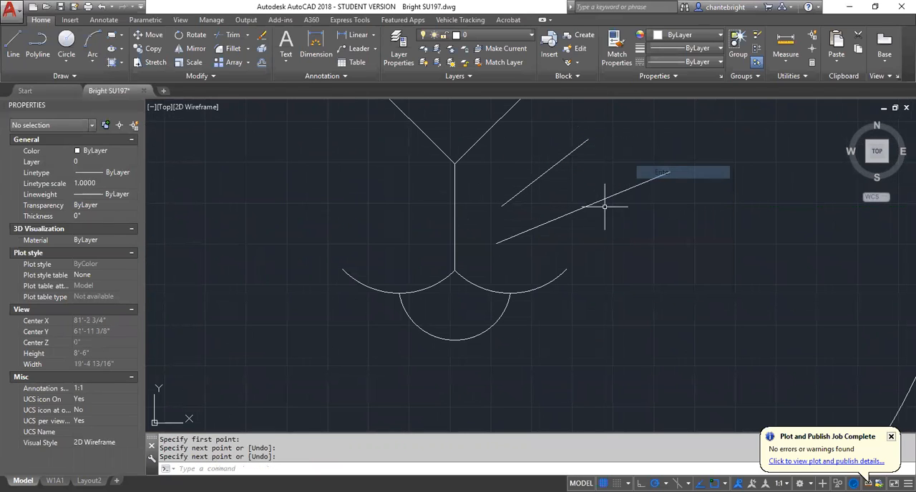
Draw a third whisker line about 4'-2" long below the other two, just above the right mouth arc and rising slightly outward.
right_click(581, 240)
left_click(613, 245)
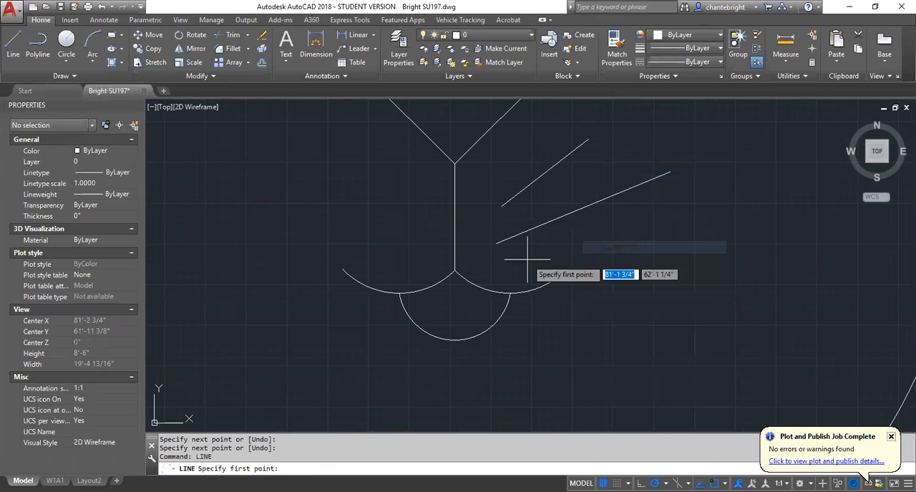
left_click(518, 262)
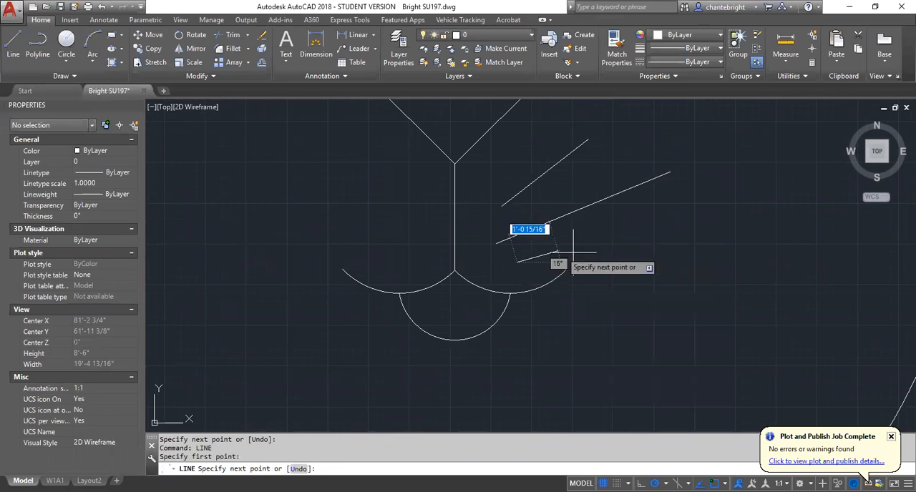
left_click(680, 236)
key("Escape")
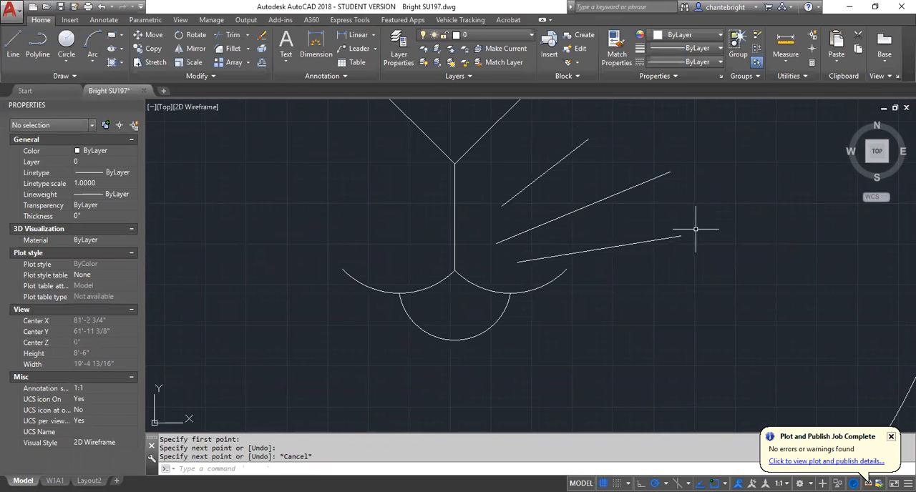
Mirror the three whiskers about the vertical nose line, keeping the source whiskers.
left_click(547, 269)
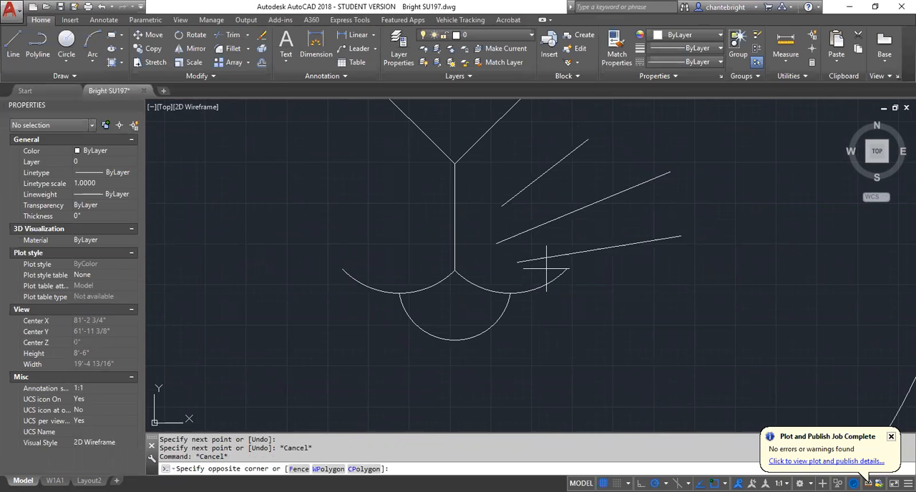
left_click(511, 170)
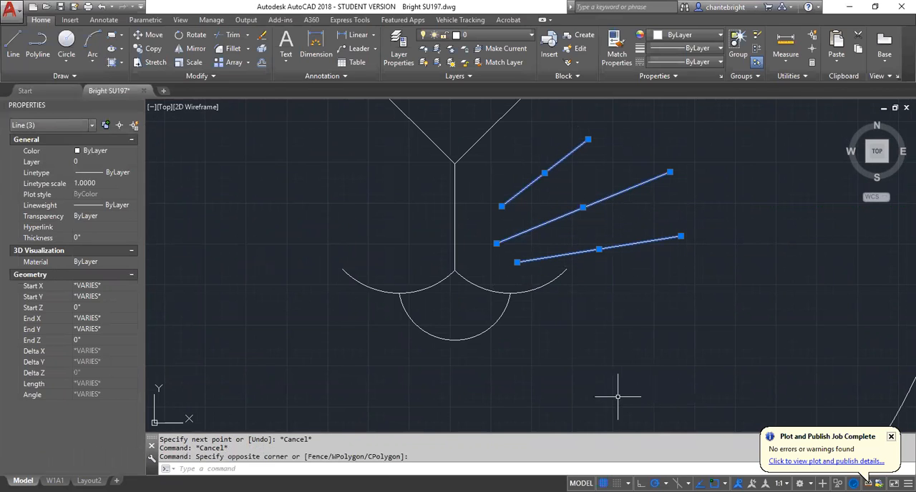
type("MI")
key("Return")
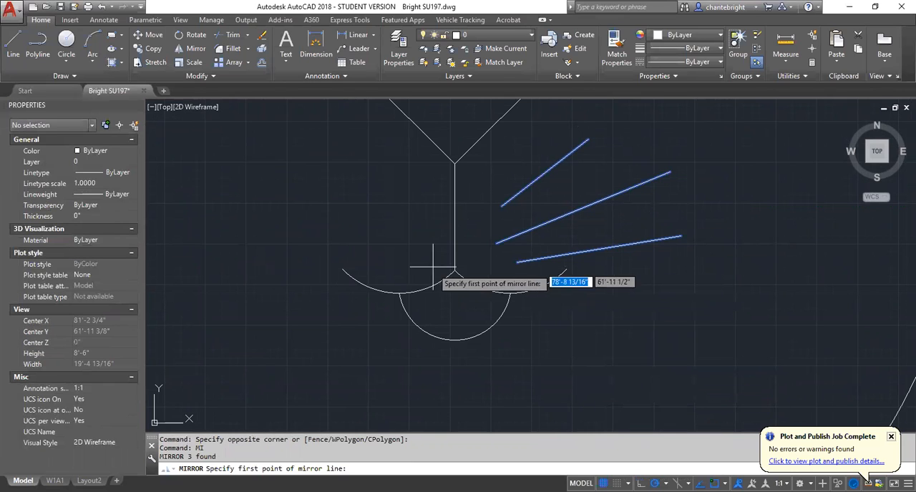
left_click(455, 272)
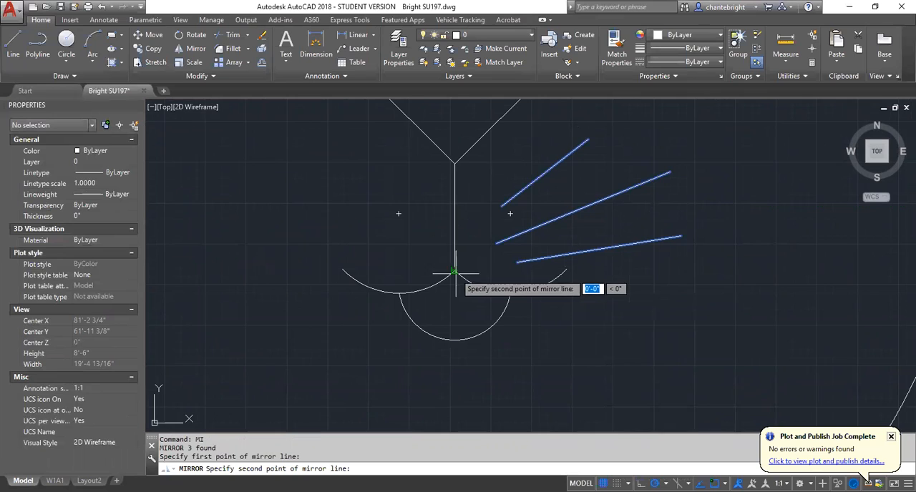
left_click(456, 164)
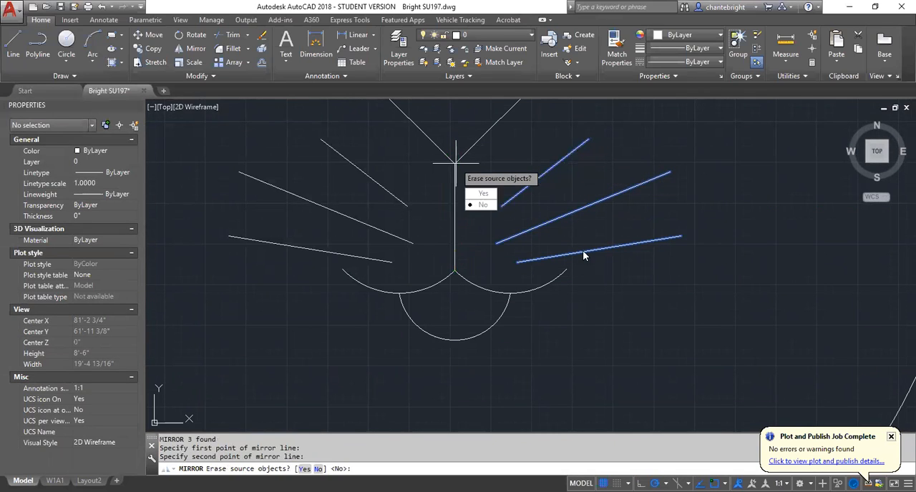
key("Return")
Draw the left ear: a vertical line about 7'-10" up from inside the head circle, and a 7'-9" line sloping down right into the circle.
scroll(440, 283, "down", 6)
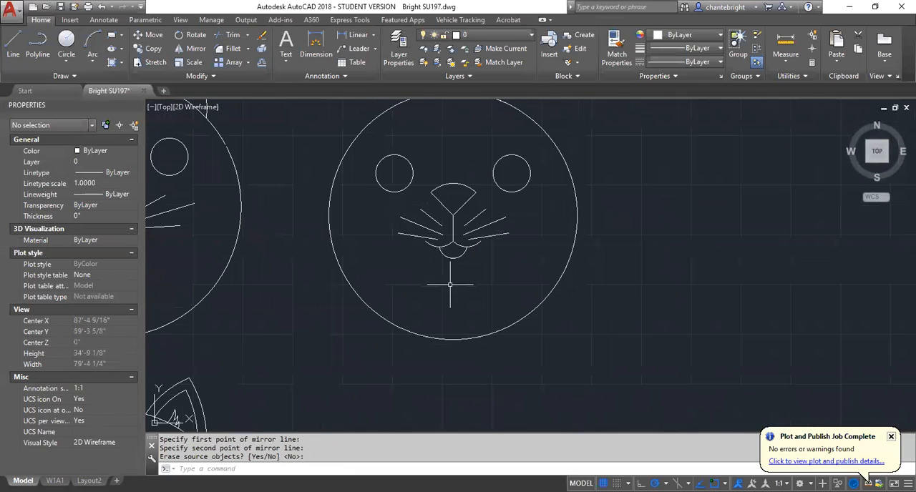
scroll(439, 283, "down", 2)
scroll(452, 177, "up", 2)
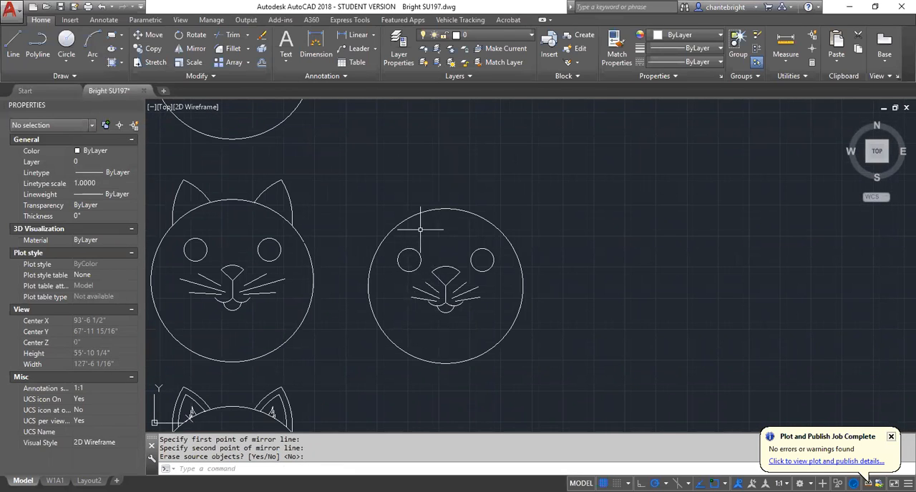
scroll(414, 226, "up", 2)
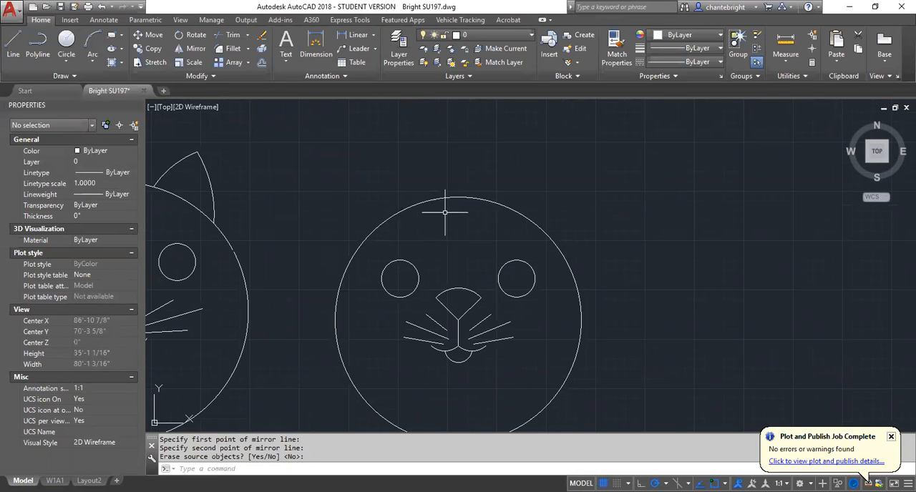
scroll(444, 208, "down", 2)
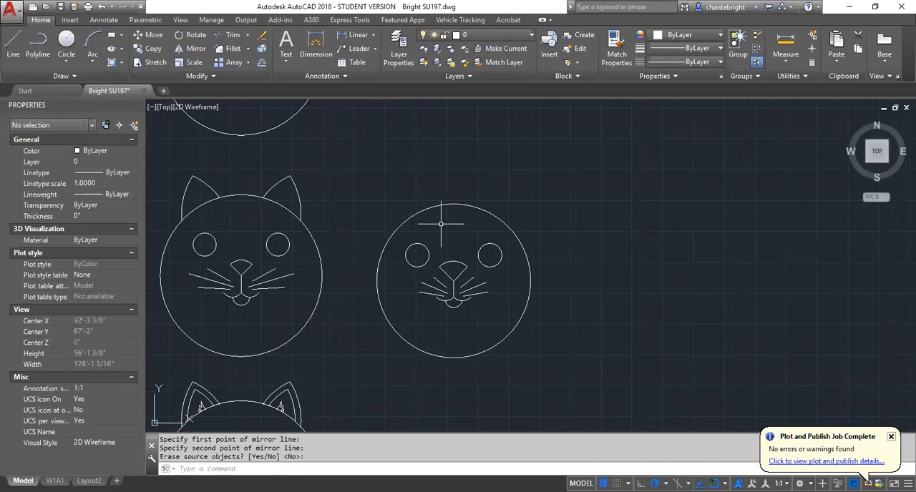
type("l")
key("Return")
scroll(581, 294, "up", 4)
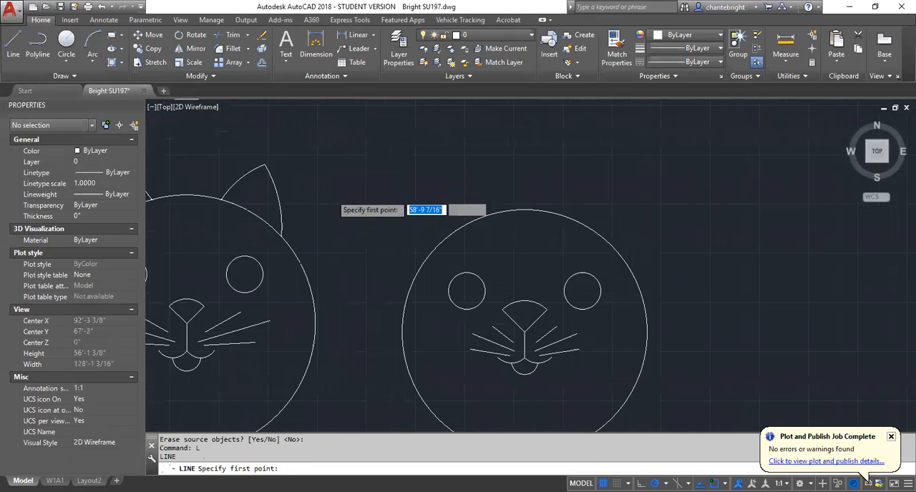
left_click(507, 292)
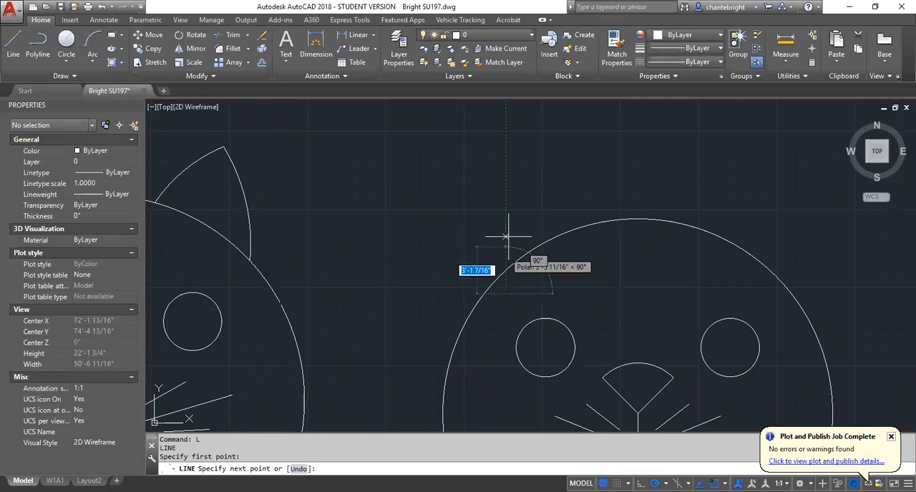
left_click(506, 177)
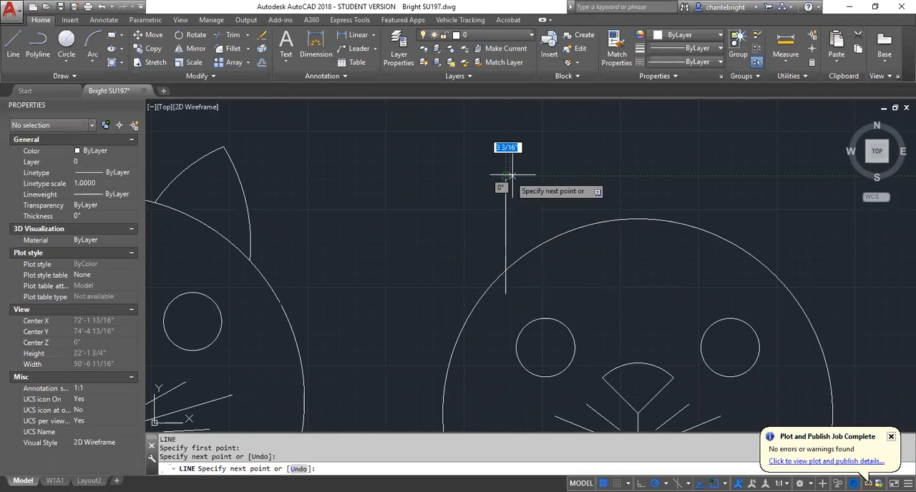
left_click(597, 246)
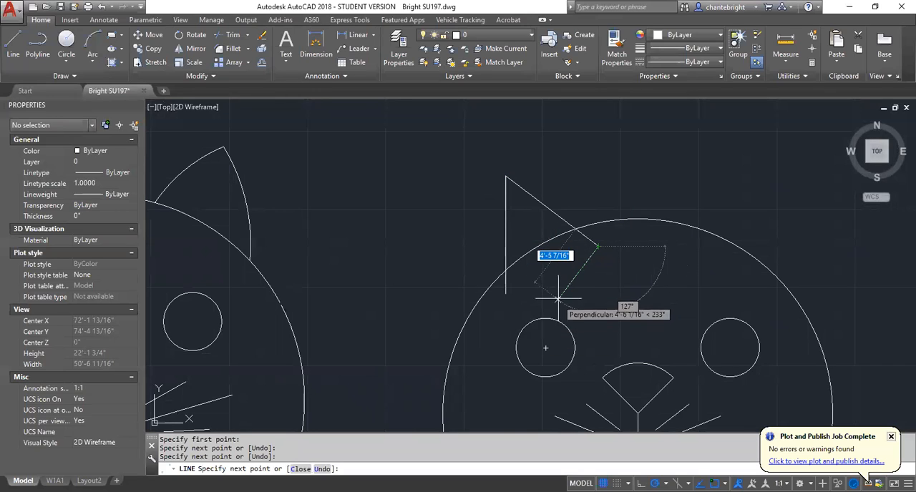
key("Escape")
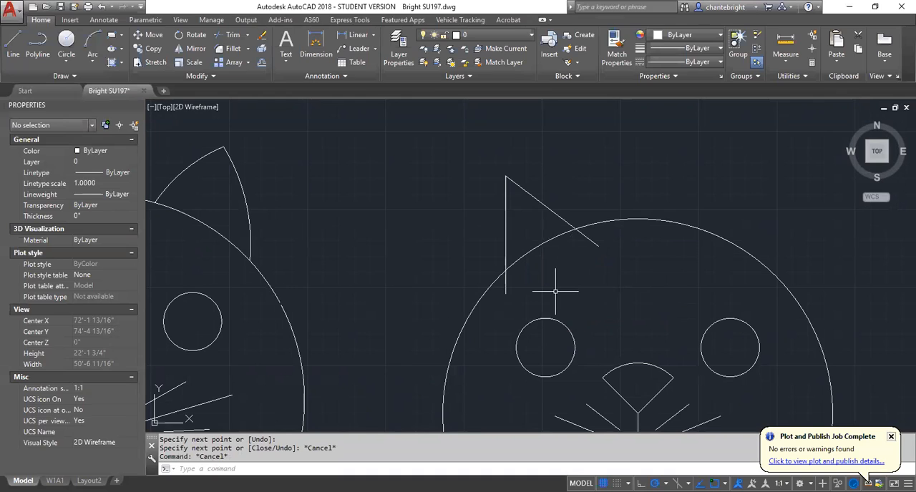
Convert the ear's sloping line to a polyline with PEDIT, join the vertical ear line to it, and check the result by selecting it.
left_click(544, 206)
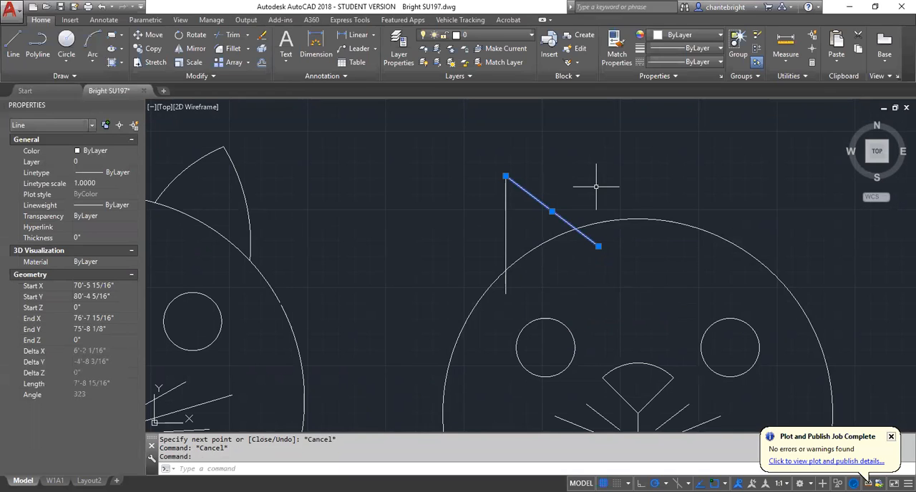
type("pedi")
key("Return")
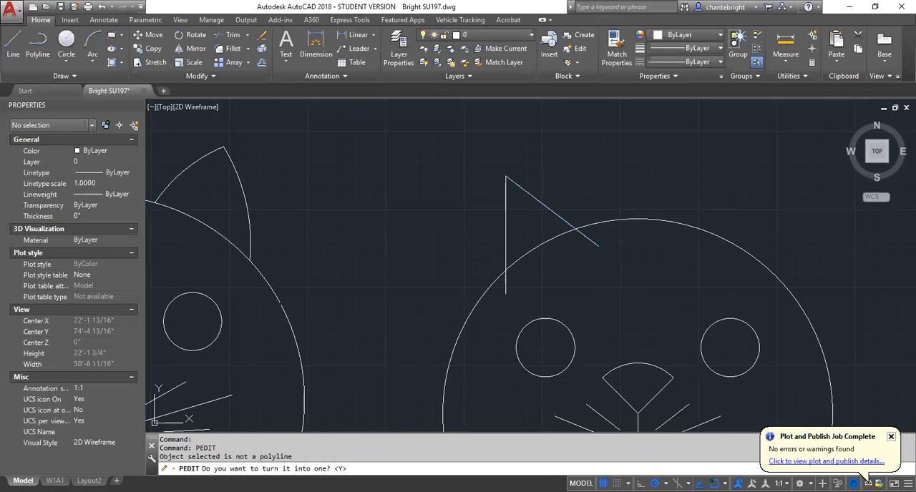
key("Return")
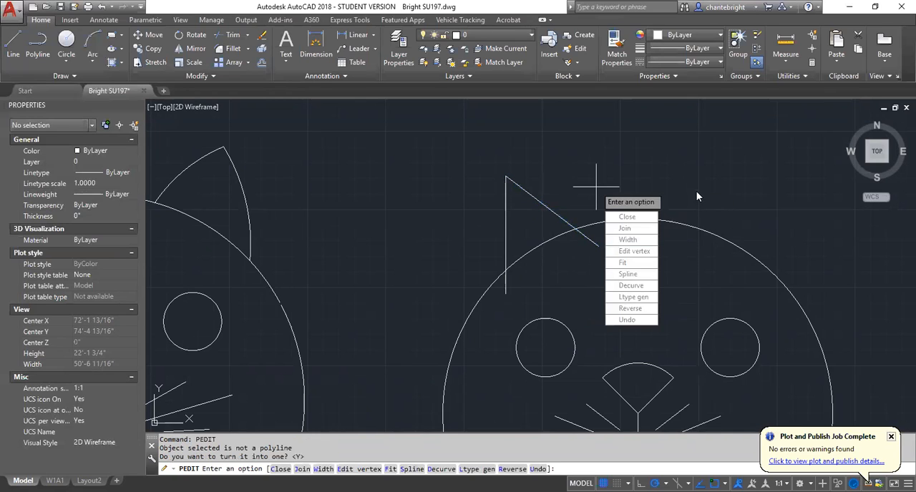
left_click(642, 229)
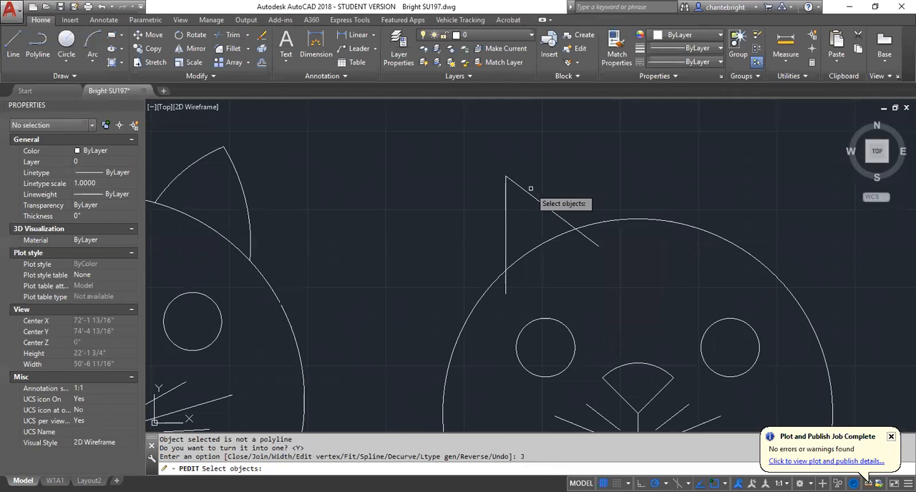
left_click(508, 206)
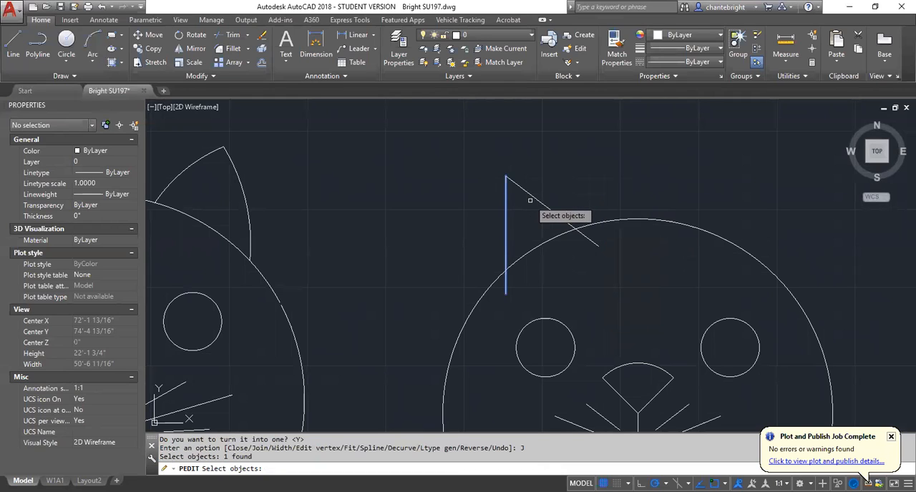
left_click(533, 197)
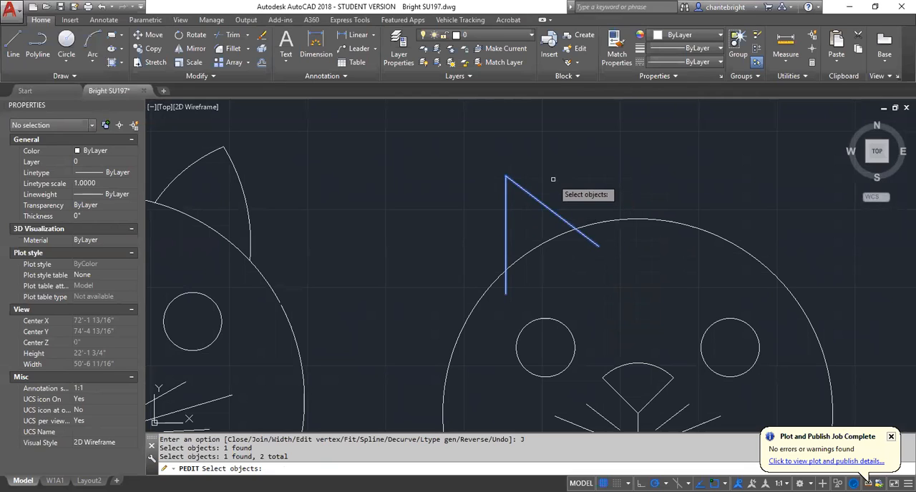
key("Return")
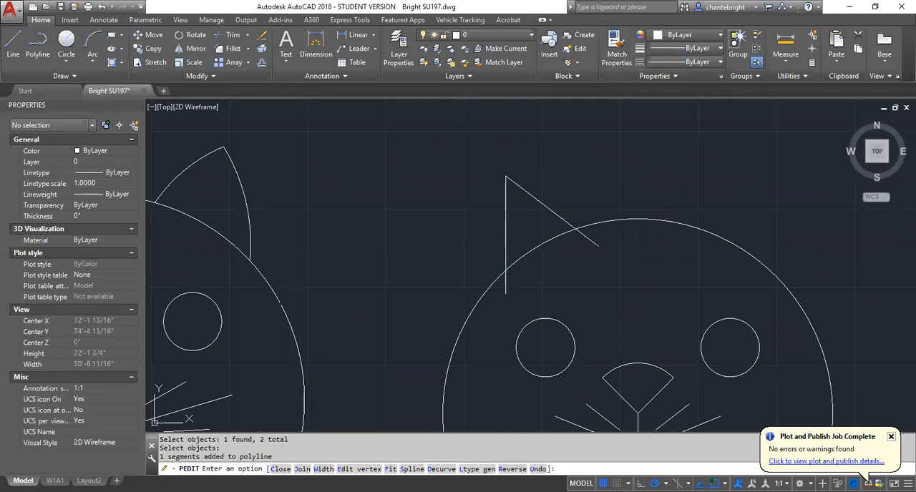
key("Escape")
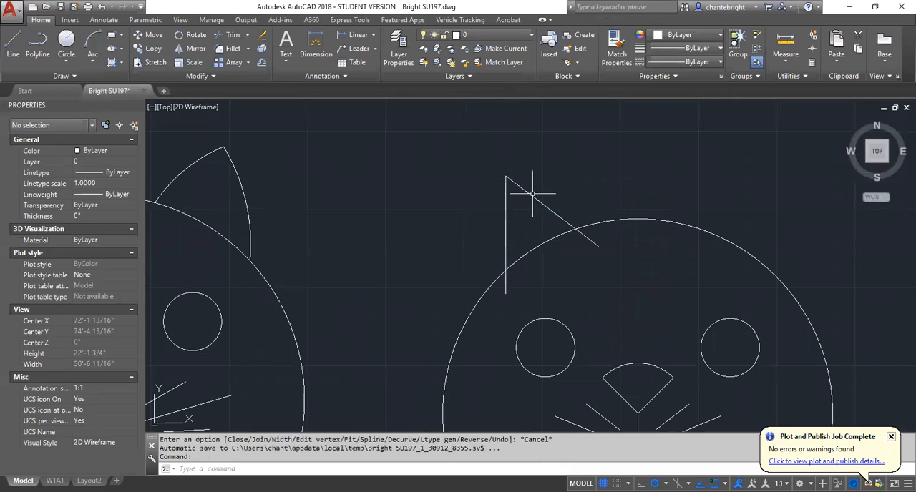
left_click(530, 193)
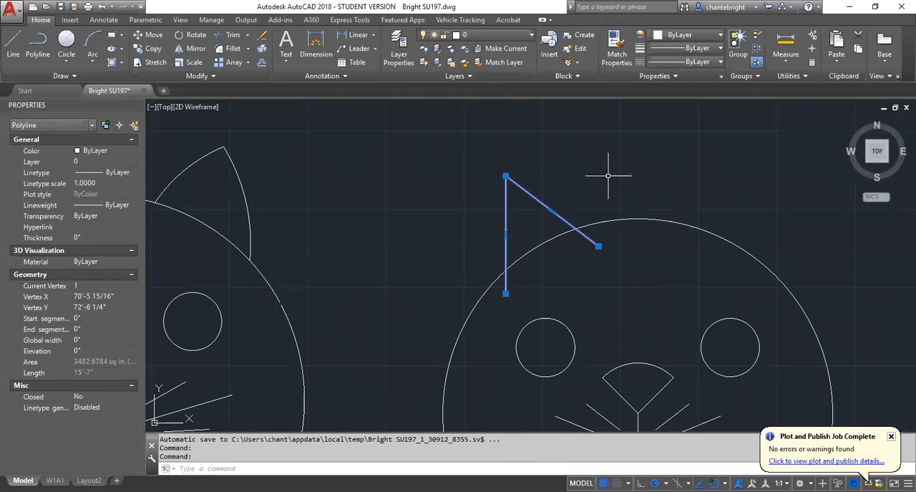
key("Escape")
key("Escape")
Trim both ends of the left ear polyline that extend inside the head circle, using all objects as cutting edges.
type("TR")
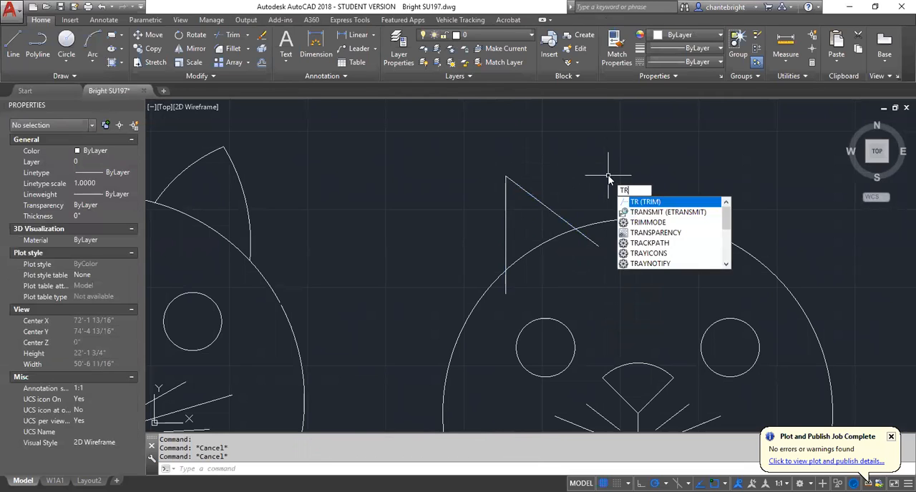
key("Return")
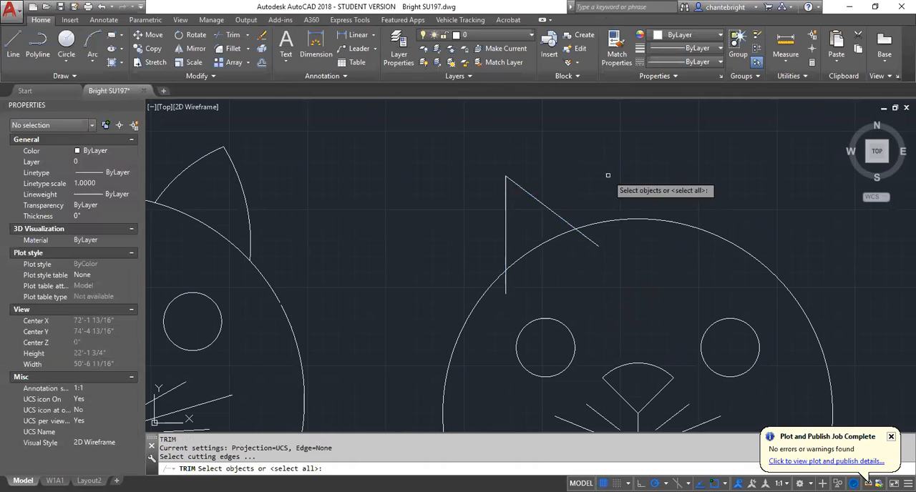
key("Return")
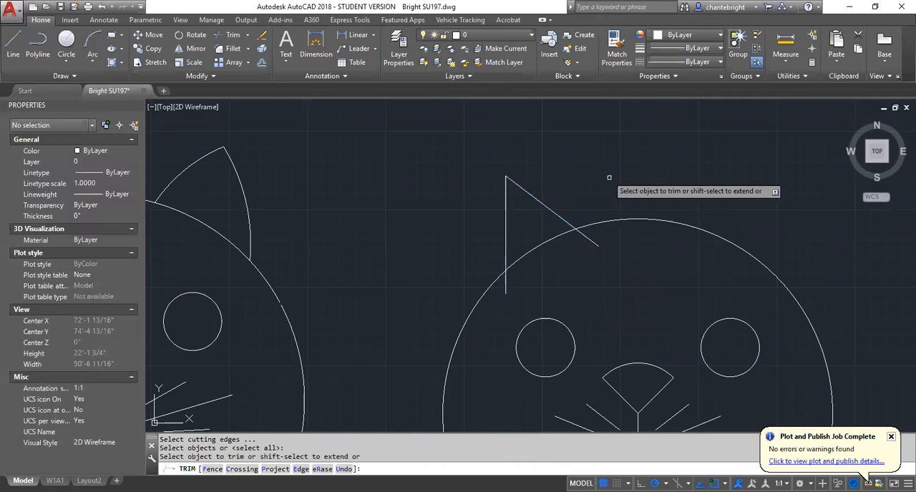
left_click(592, 238)
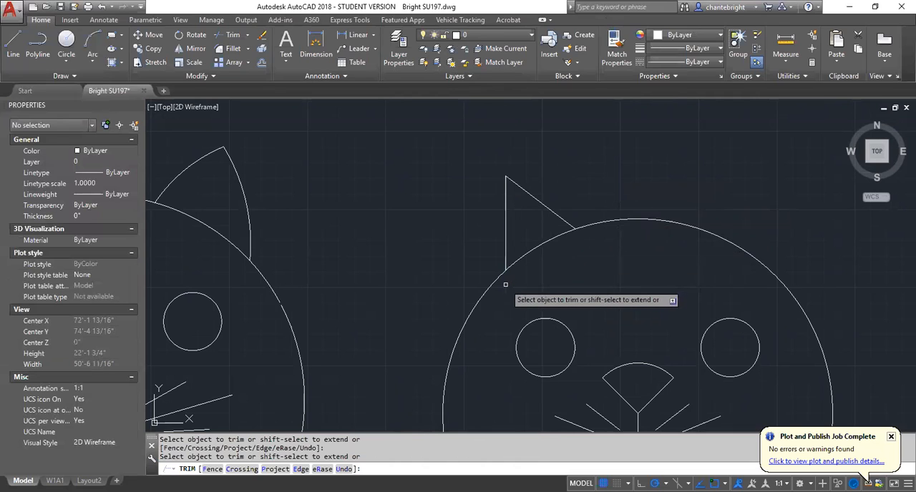
right_click(558, 275)
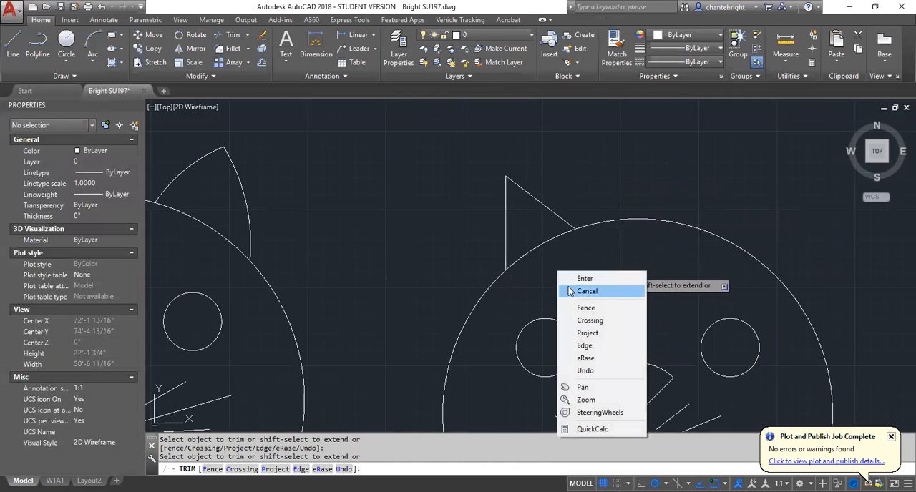
left_click(574, 279)
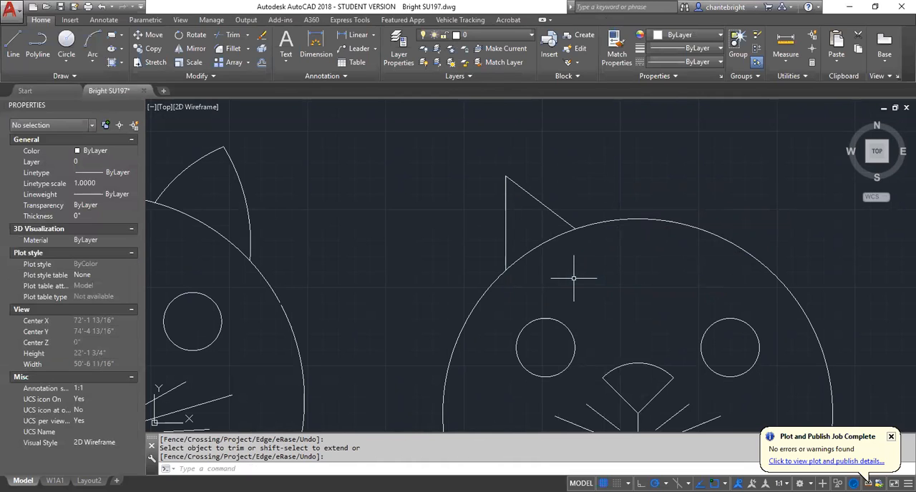
Convert the left ear's vertical segment to an arc bowing outward, placing the arc midpoint about 6 inches from the segment's midpoint.
left_click(506, 234)
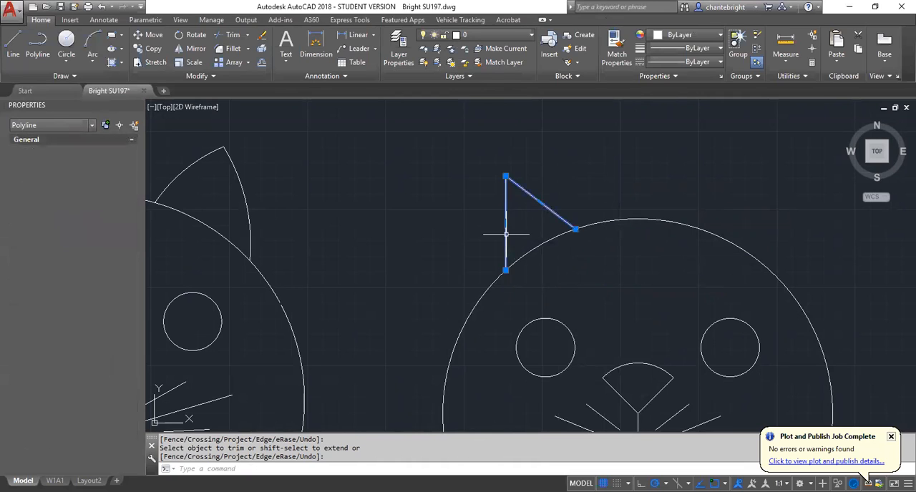
scroll(543, 213, "up", 5)
scroll(543, 214, "down", 4)
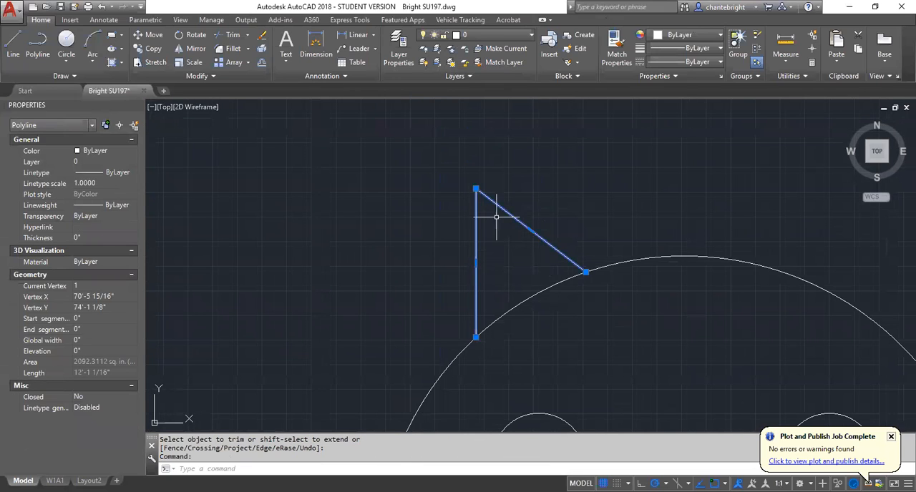
mouse_move(476, 264)
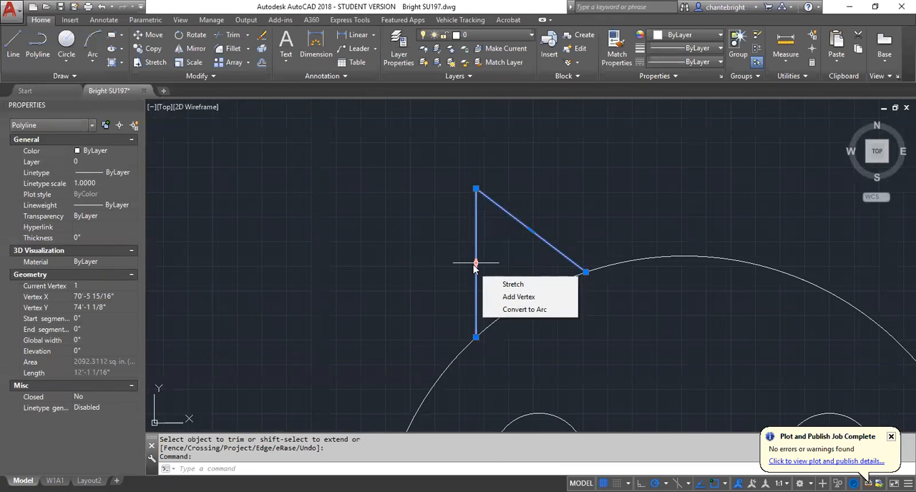
left_click(504, 310)
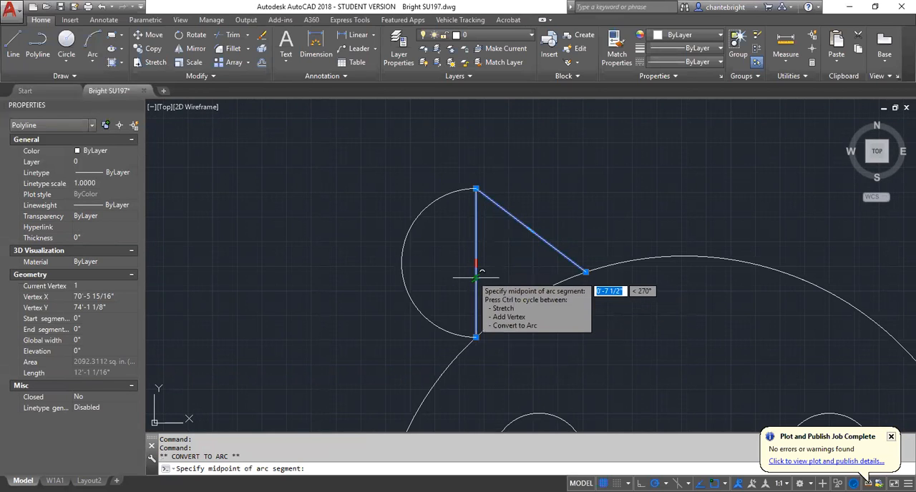
scroll(467, 265, "up", 5)
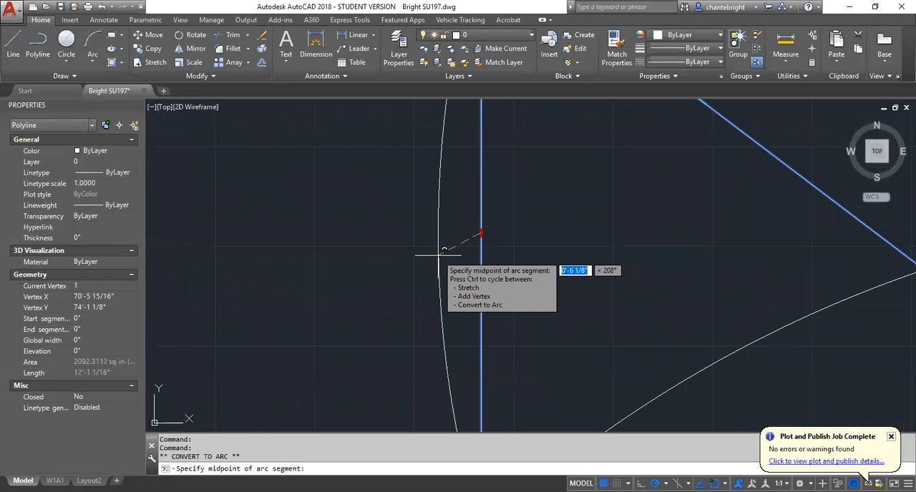
left_click(440, 255)
scroll(683, 278, "down", 4)
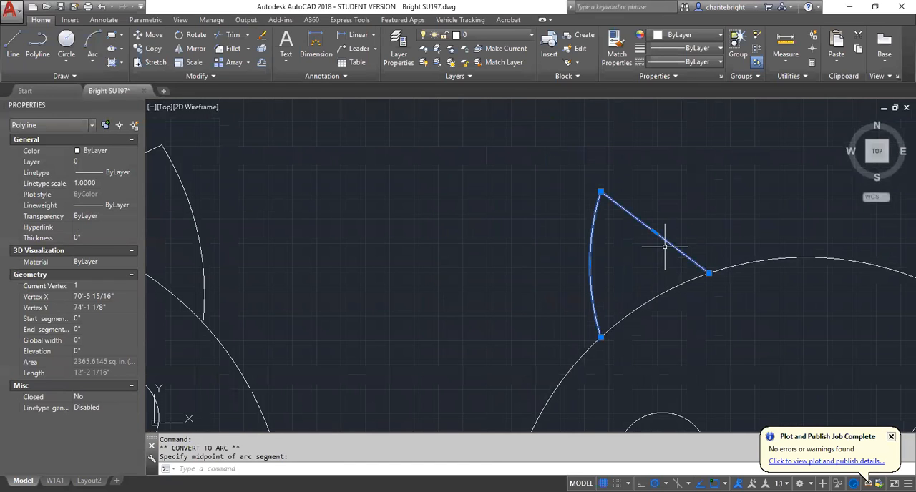
Convert the left ear's sloping segment to an arc bowing slightly up and outward.
mouse_move(655, 232)
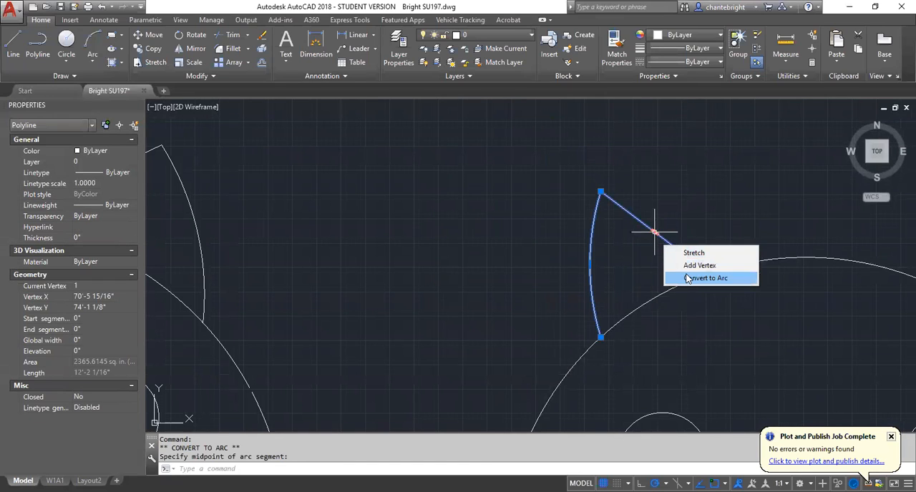
left_click(689, 278)
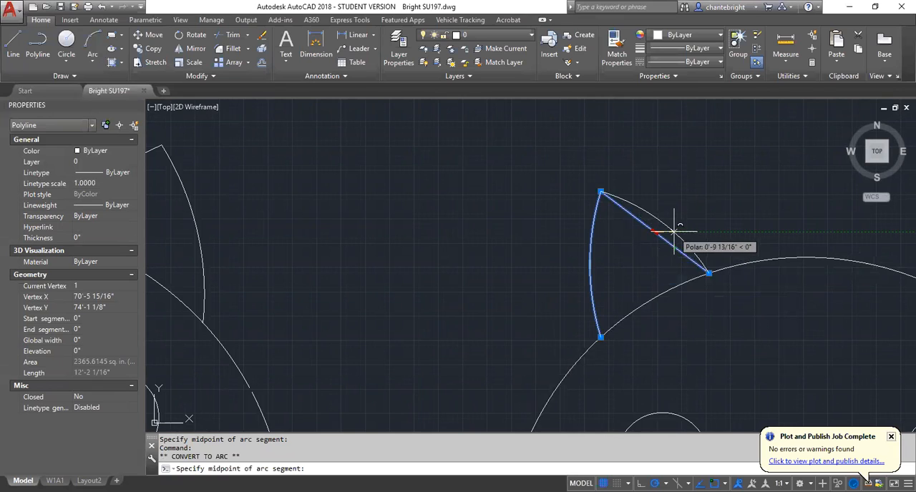
left_click(665, 224)
scroll(358, 262, "down", 3)
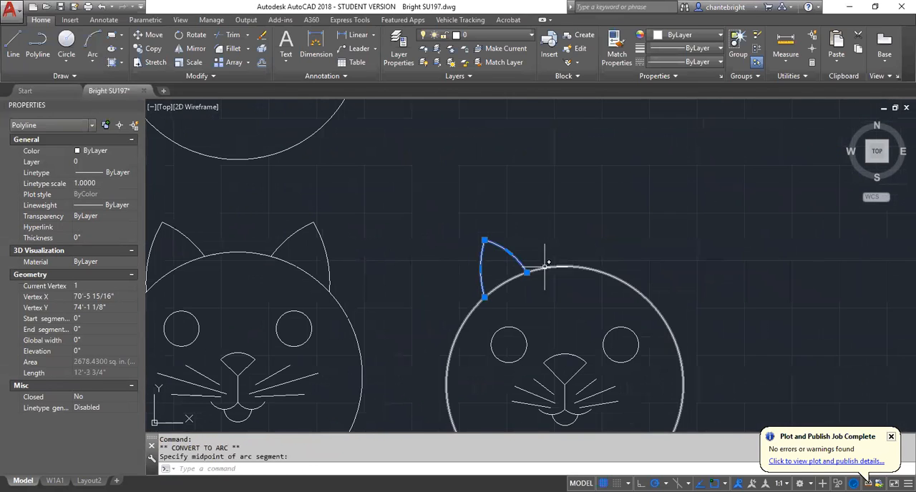
Mirror the curved left ear about a vertical line through the top quadrant of the head circle, keeping the source ear.
scroll(565, 251, "up", 2)
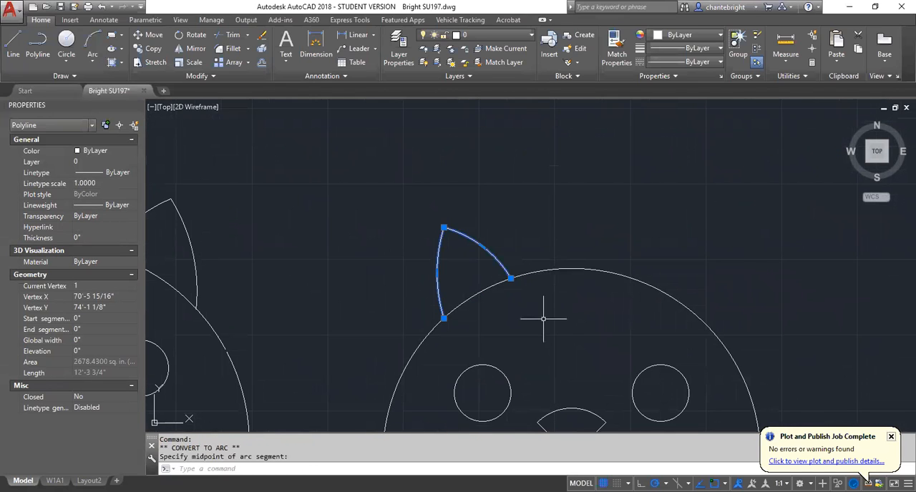
type("MI")
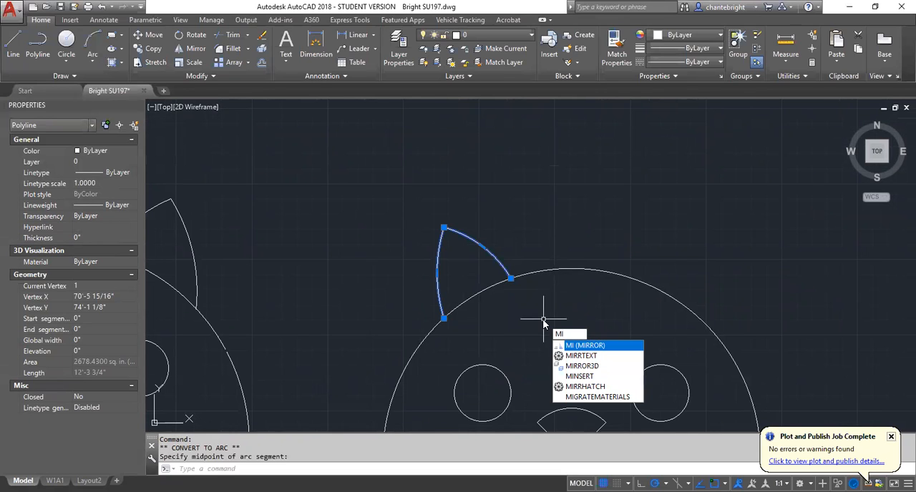
key("Return")
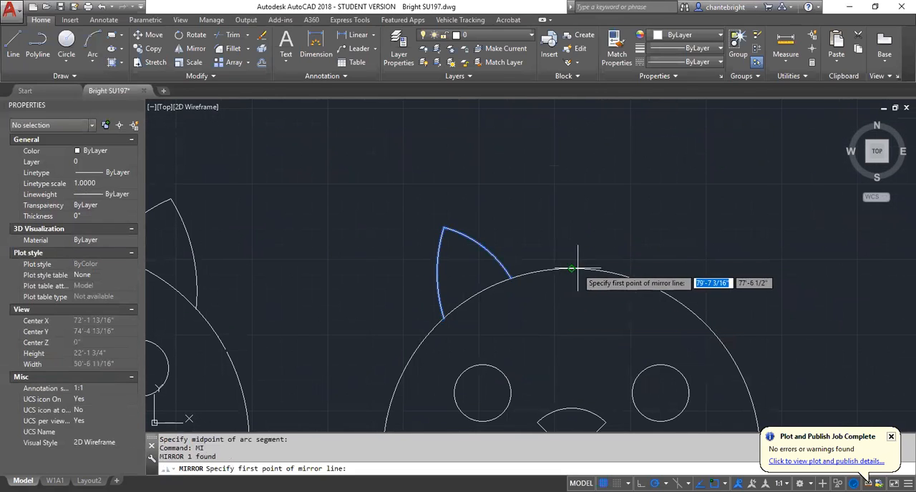
left_click(571, 269)
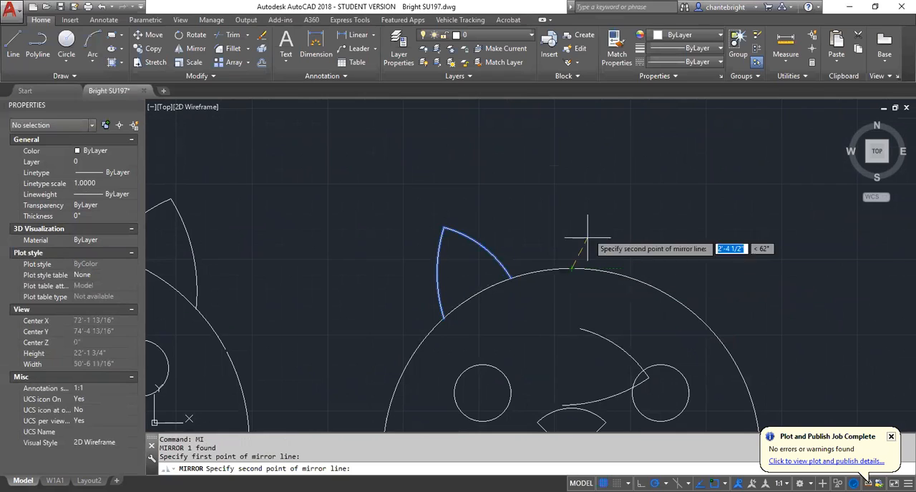
left_click(571, 151)
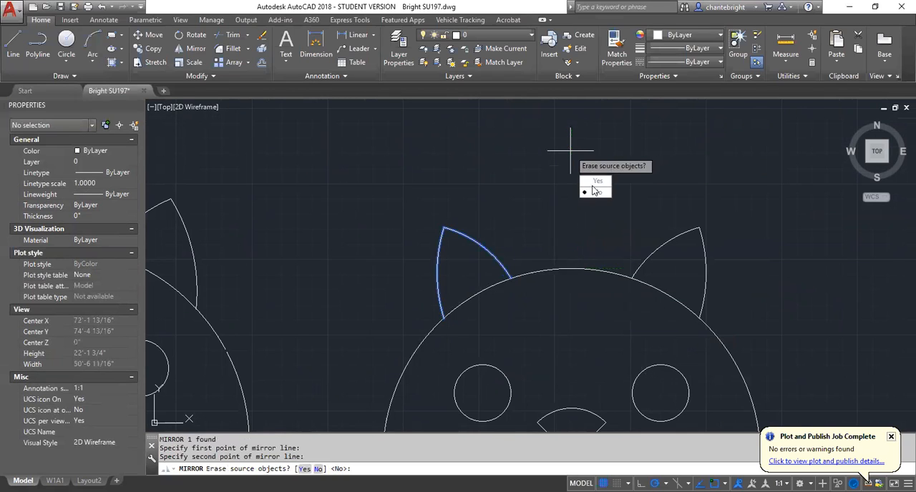
key("Return")
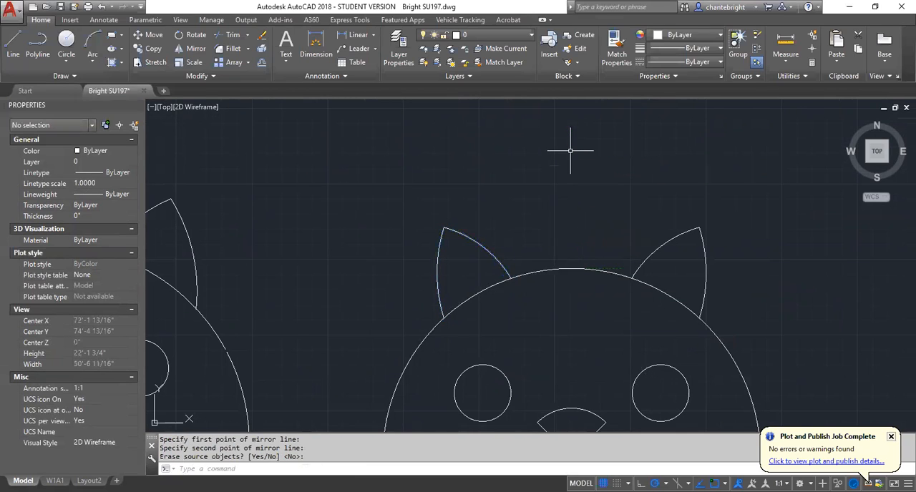
Compare the completed cat face with the neighbouring example and examine the more detailed cat face below it.
scroll(491, 184, "down", 4)
scroll(499, 178, "up", 2)
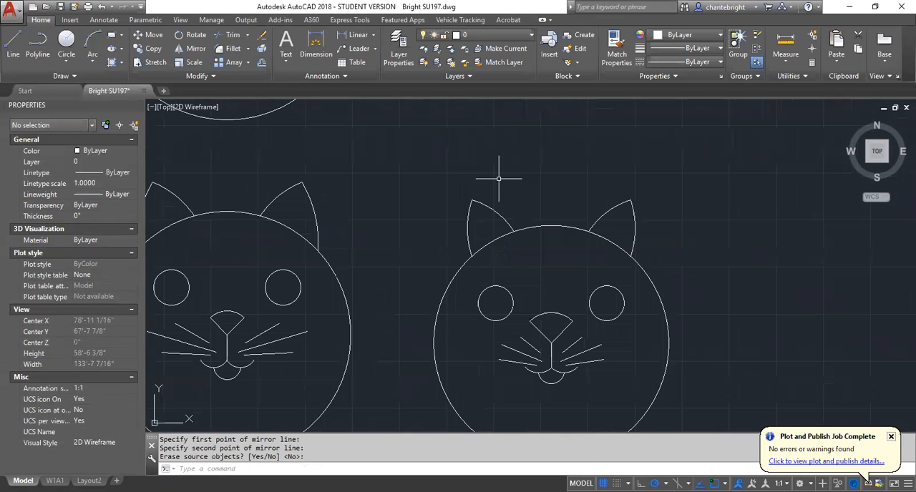
scroll(612, 391, "down", 2)
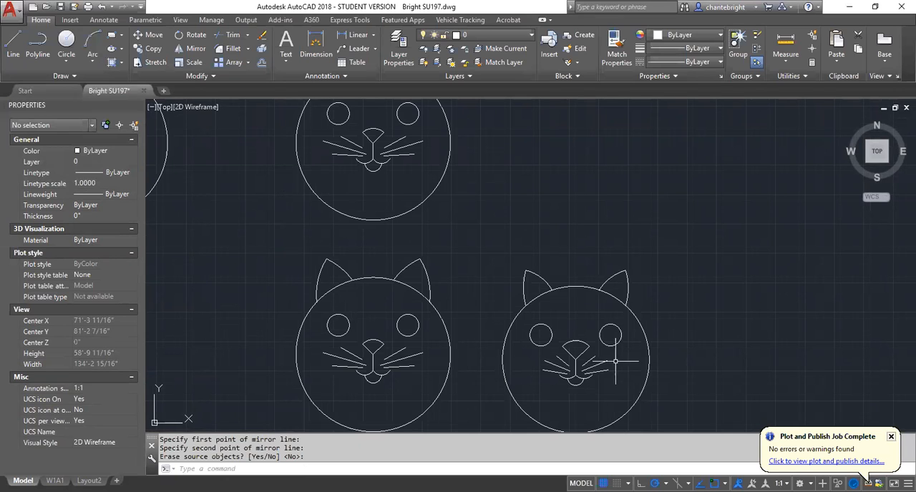
scroll(535, 241, "down", 2)
scroll(461, 229, "down", 1)
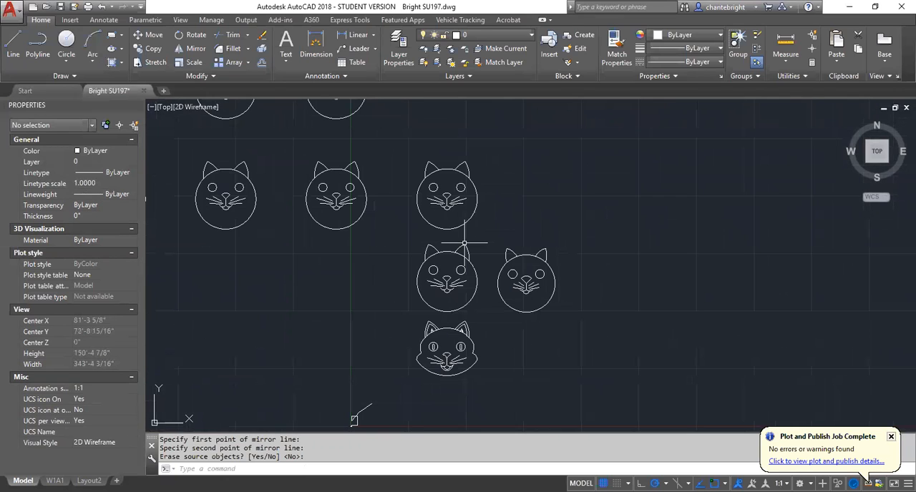
scroll(472, 370, "up", 5)
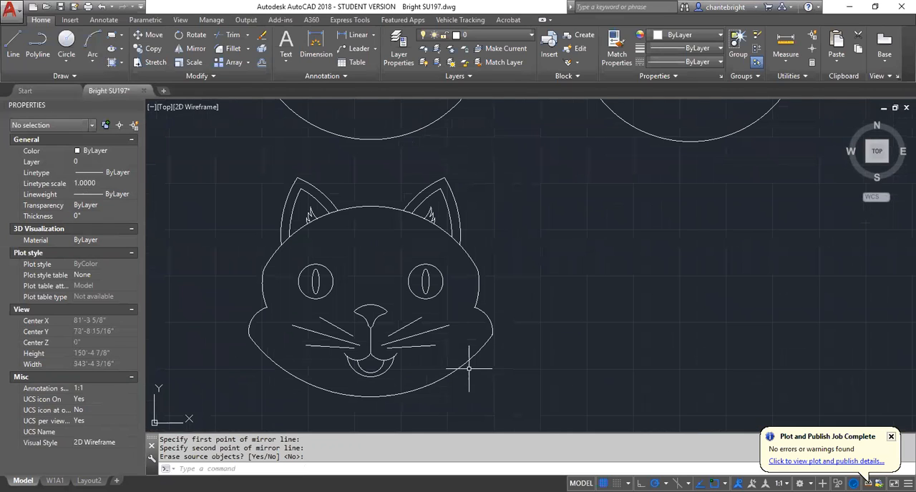
scroll(465, 387, "up", 2)
scroll(464, 388, "down", 1)
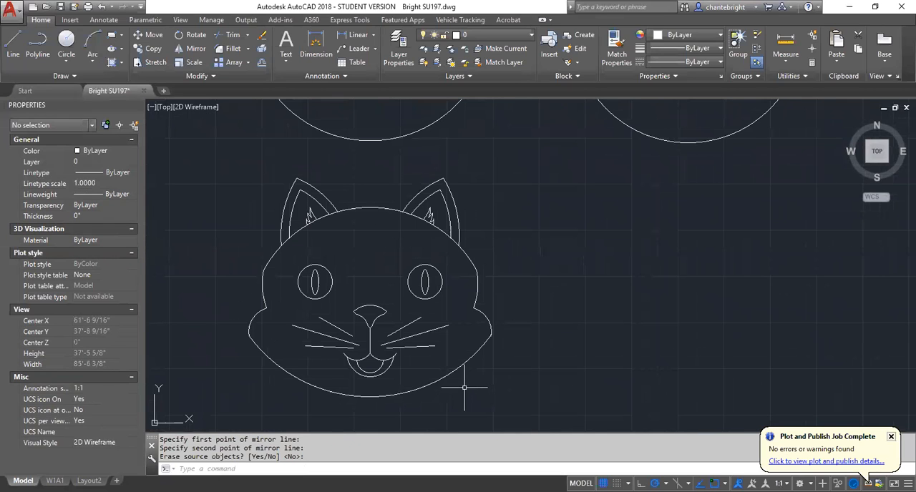
scroll(464, 392, "down", 1)
scroll(463, 398, "down", 1)
scroll(581, 311, "up", 1)
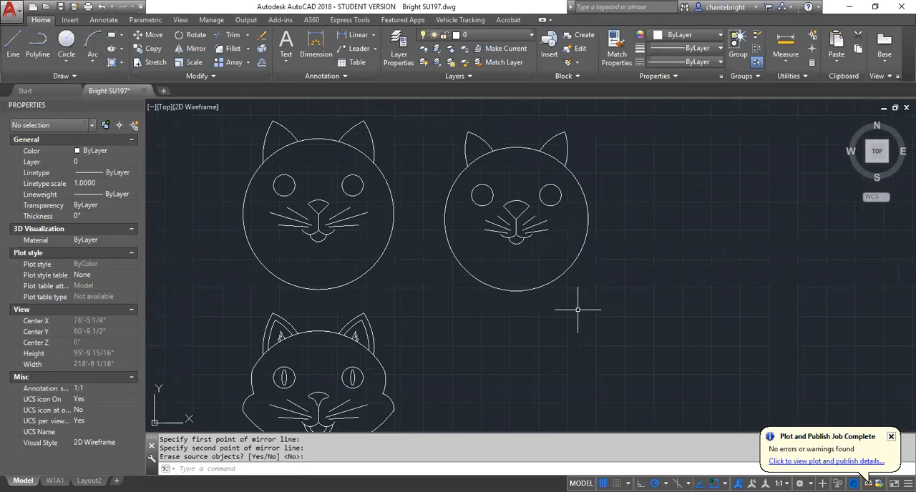